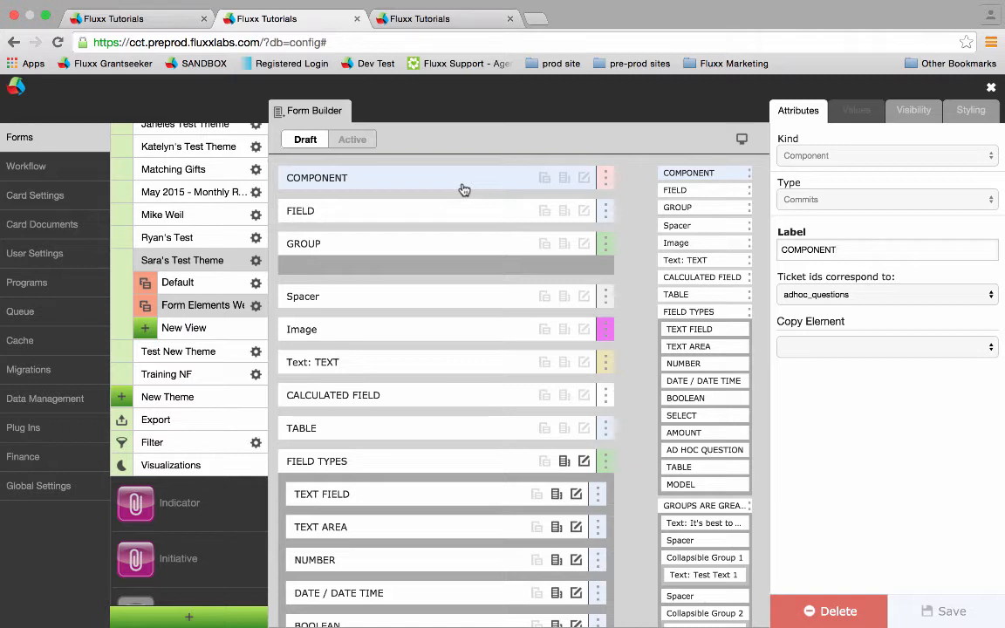
Review the attributes of the FIELD, GROUP, Spacer, Image, Text and CALCULATED FIELD elements in the draft form
{"action": "left_click", "coordinate": [407, 215]}
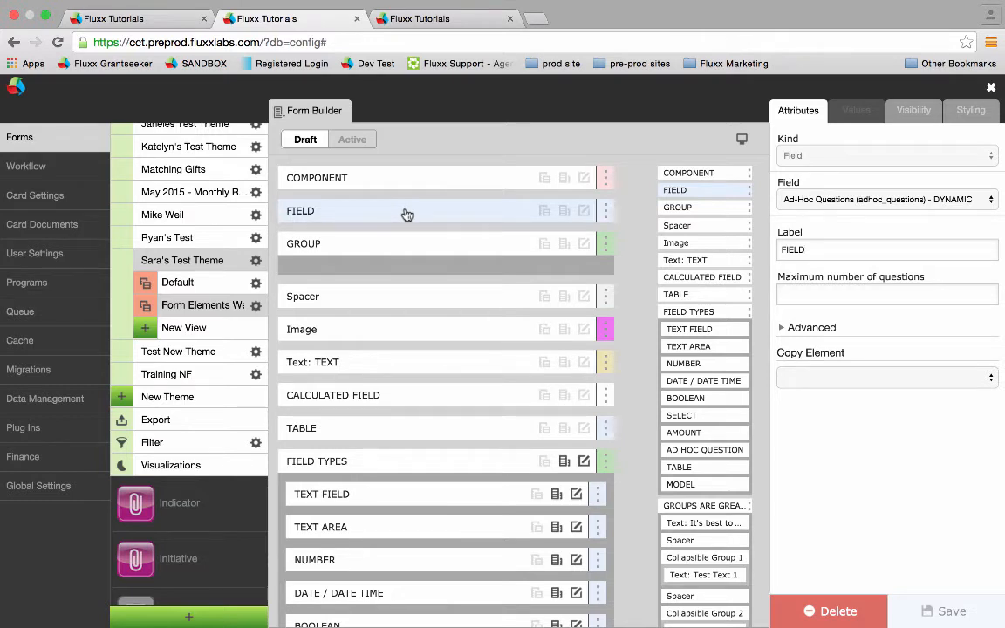
{"action": "left_click", "coordinate": [329, 245]}
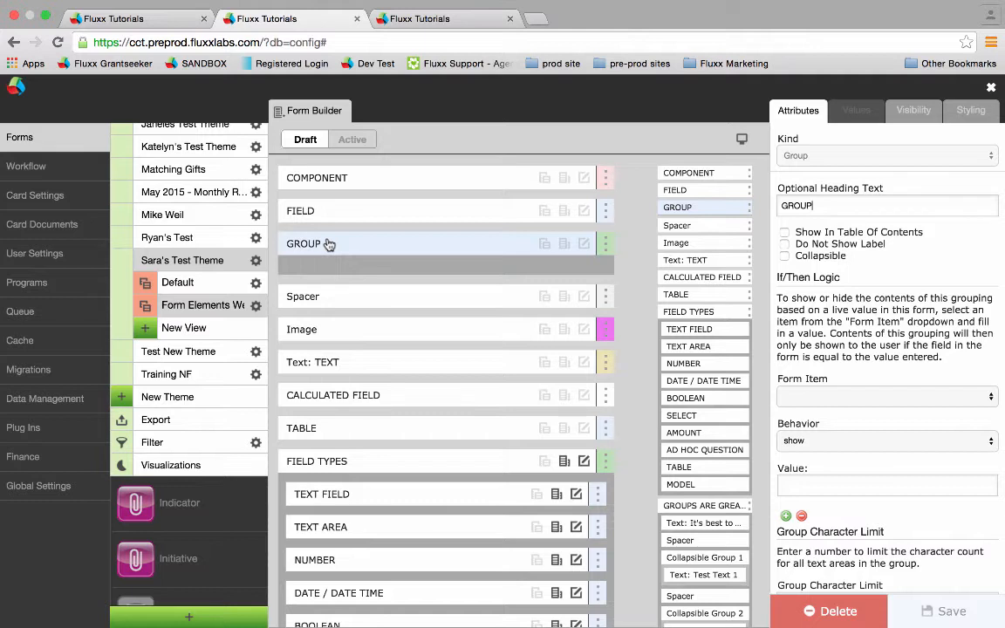
{"action": "left_click", "coordinate": [354, 310]}
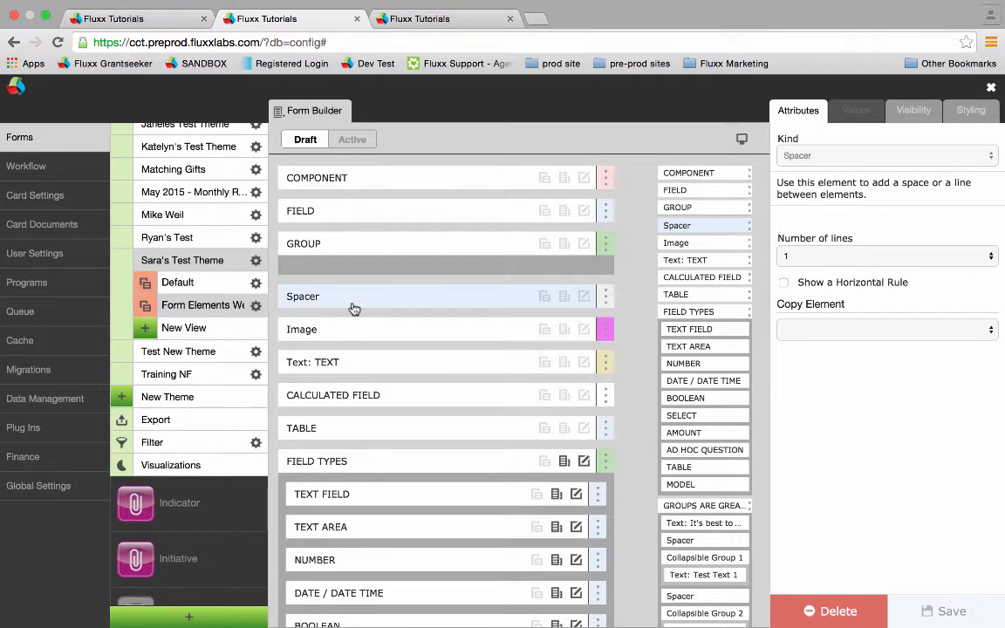
{"action": "left_click", "coordinate": [356, 337]}
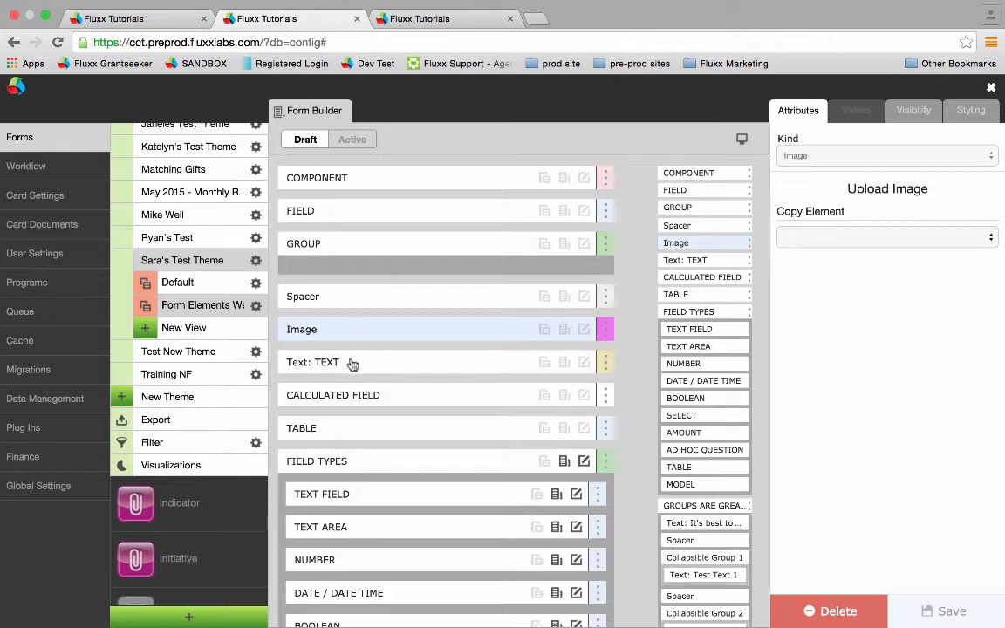
{"action": "left_click", "coordinate": [354, 363]}
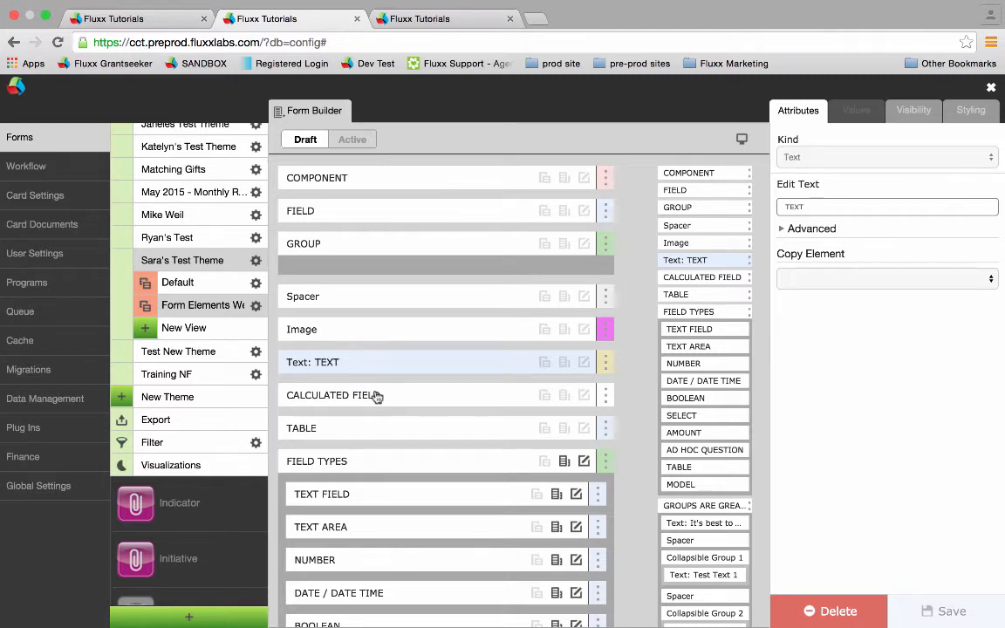
{"action": "left_click", "coordinate": [376, 396]}
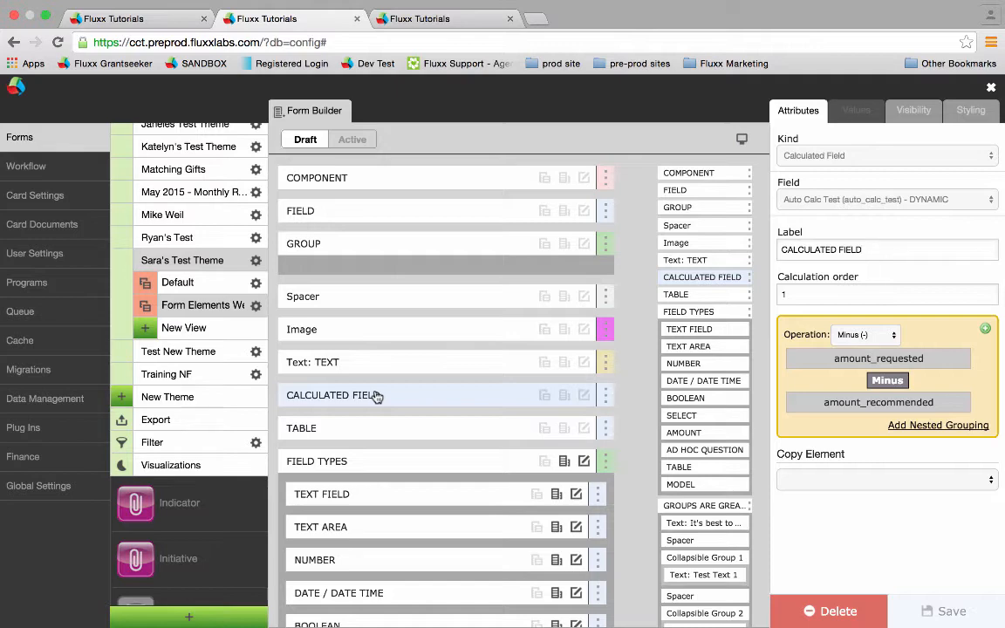
Add an element after TABLE, set its kind to Field with Create New Field, and review the available field types
{"action": "scroll", "coordinate": [593, 439], "scroll_direction": "down", "scroll_amount": 3}
{"action": "scroll", "coordinate": [594, 440], "scroll_direction": "down", "scroll_amount": 3}
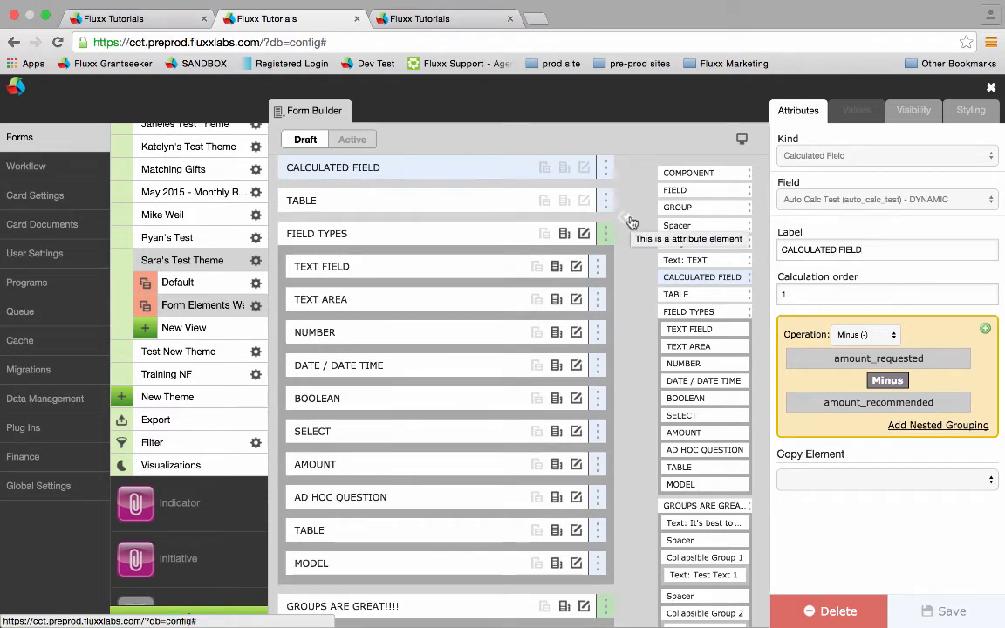
{"action": "left_click_drag", "start_coordinate": [631, 223], "coordinate": [631, 223]}
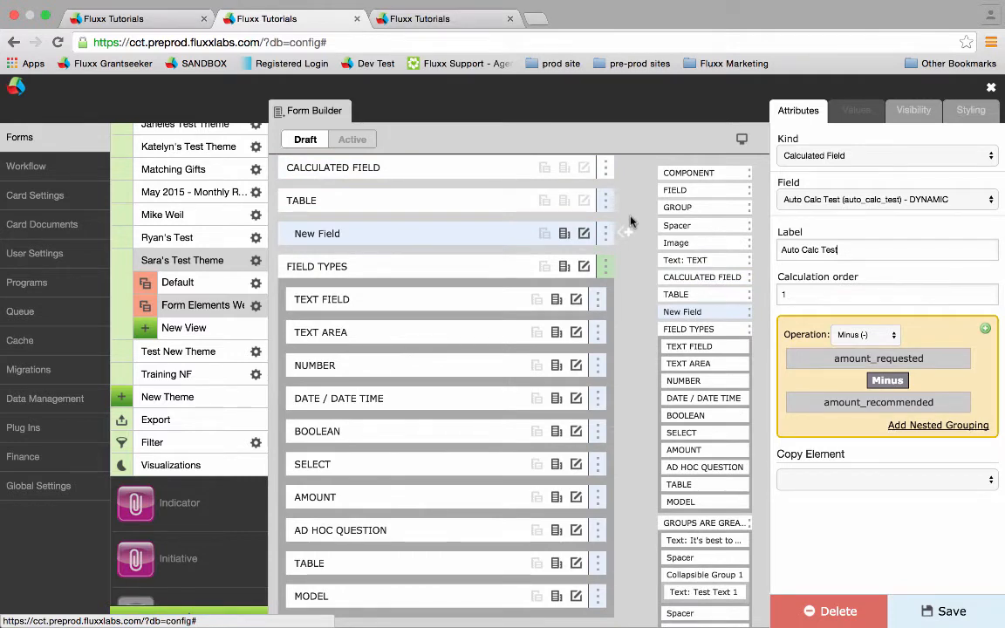
{"action": "left_click", "coordinate": [861, 157]}
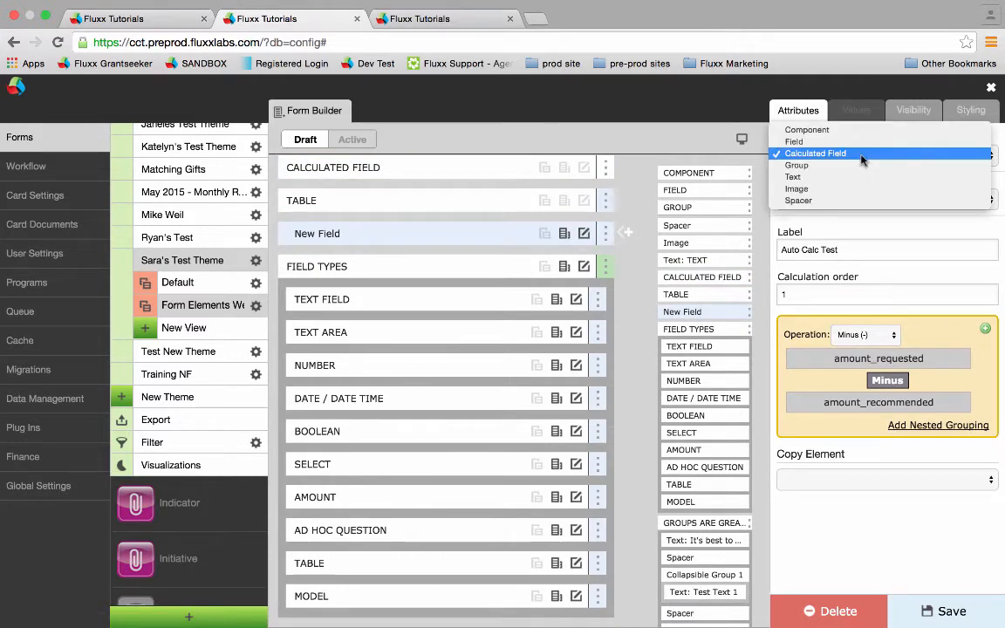
{"action": "left_click", "coordinate": [794, 142]}
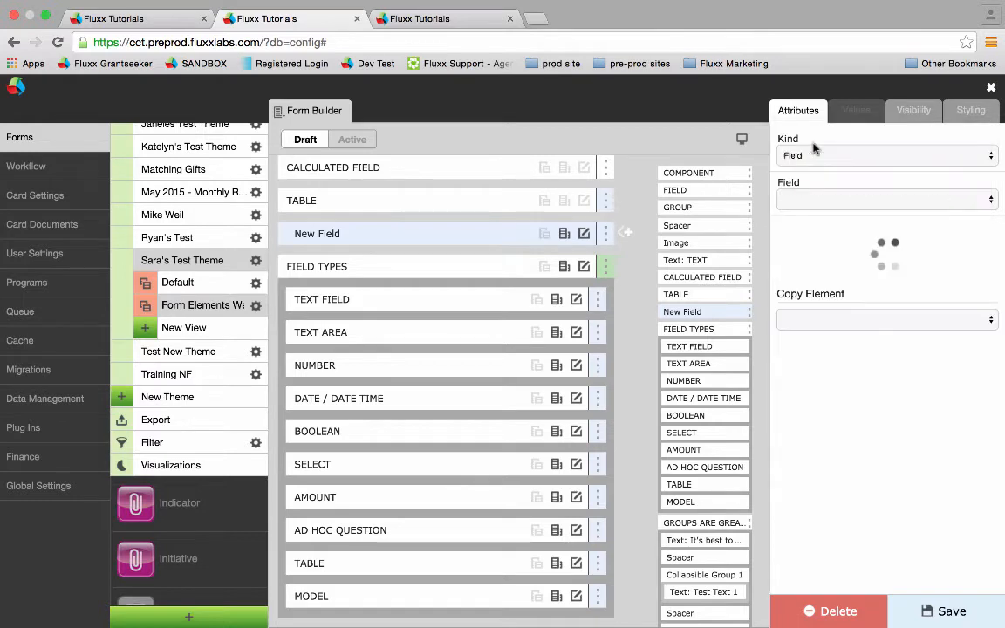
{"action": "left_click", "coordinate": [829, 200]}
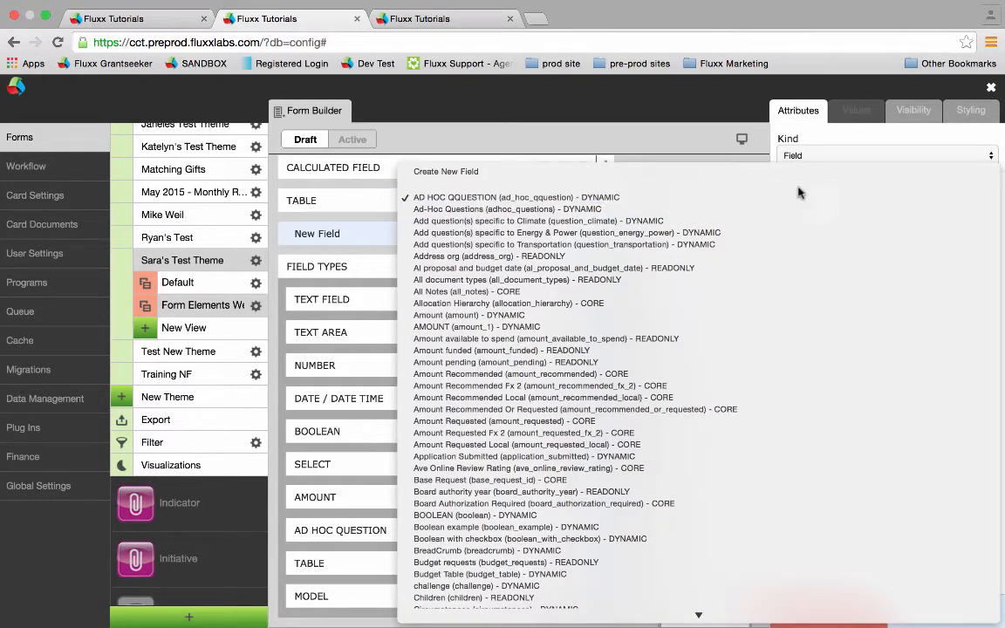
{"action": "left_click", "coordinate": [756, 173]}
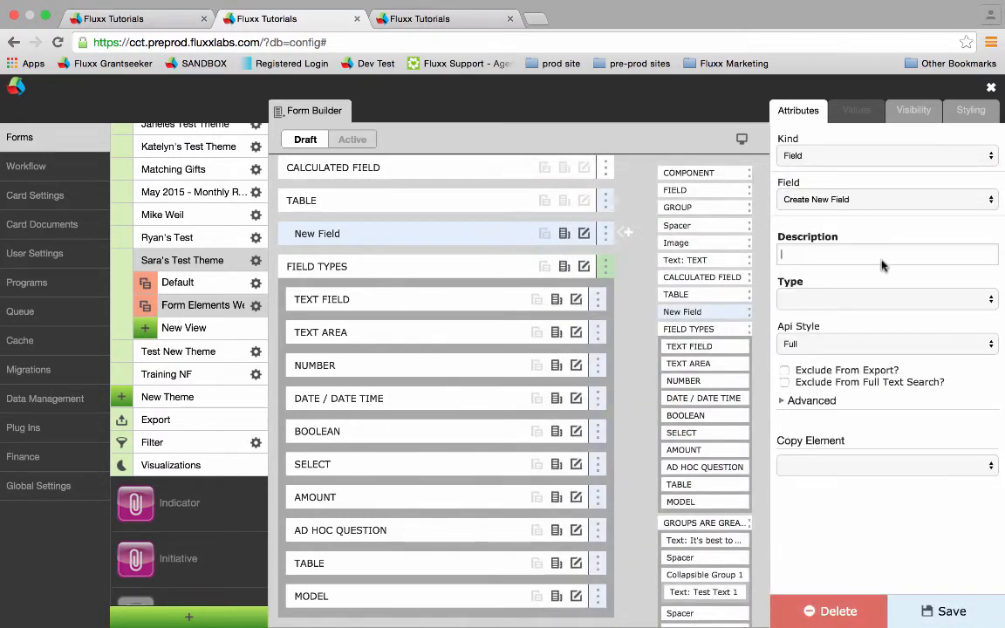
{"action": "left_click", "coordinate": [834, 299]}
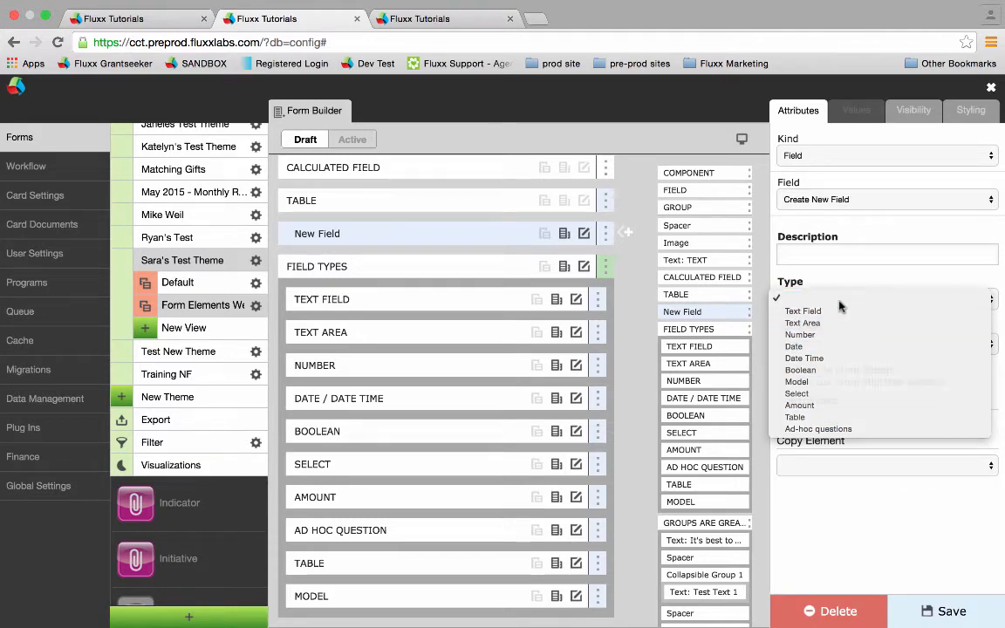
{"action": "left_click", "coordinate": [840, 302]}
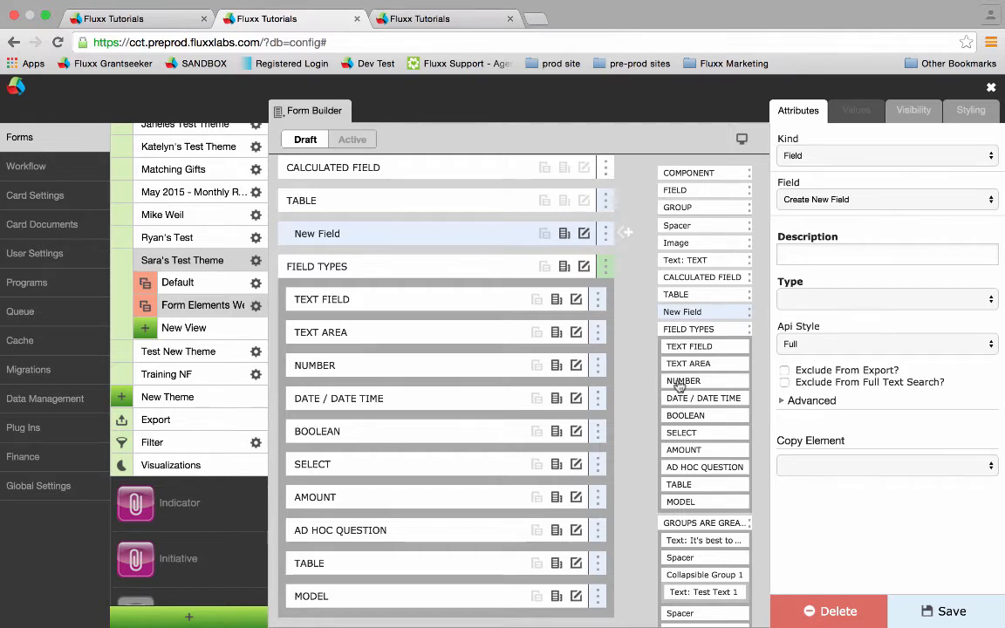
Delete the new element placed between TABLE and FIELD TYPES
{"action": "mouse_move", "coordinate": [881, 611]}
{"action": "left_click", "coordinate": [836, 611]}
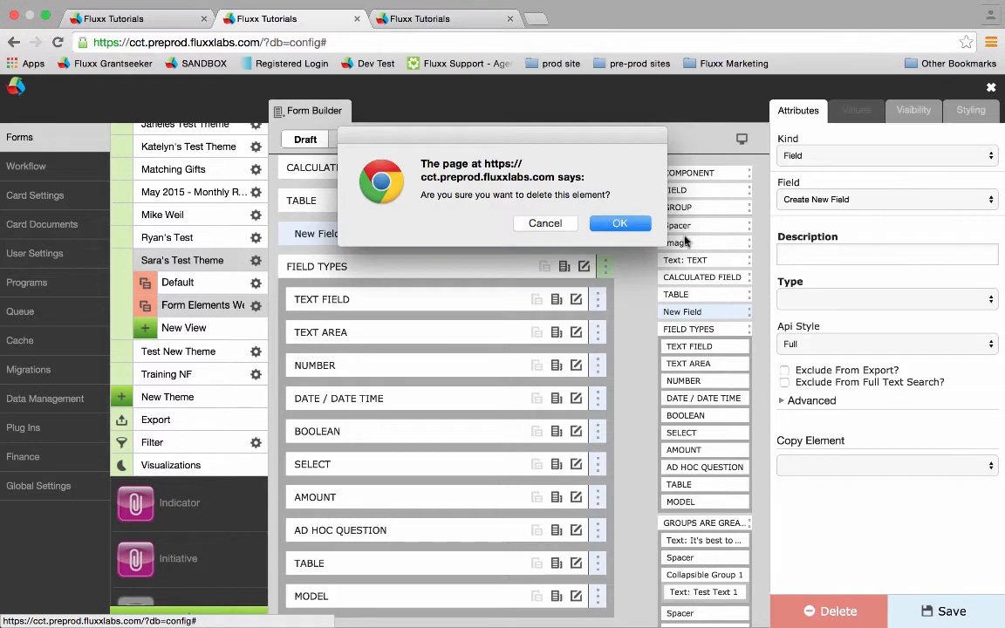
{"action": "left_click", "coordinate": [619, 222]}
{"action": "left_click", "coordinate": [636, 247]}
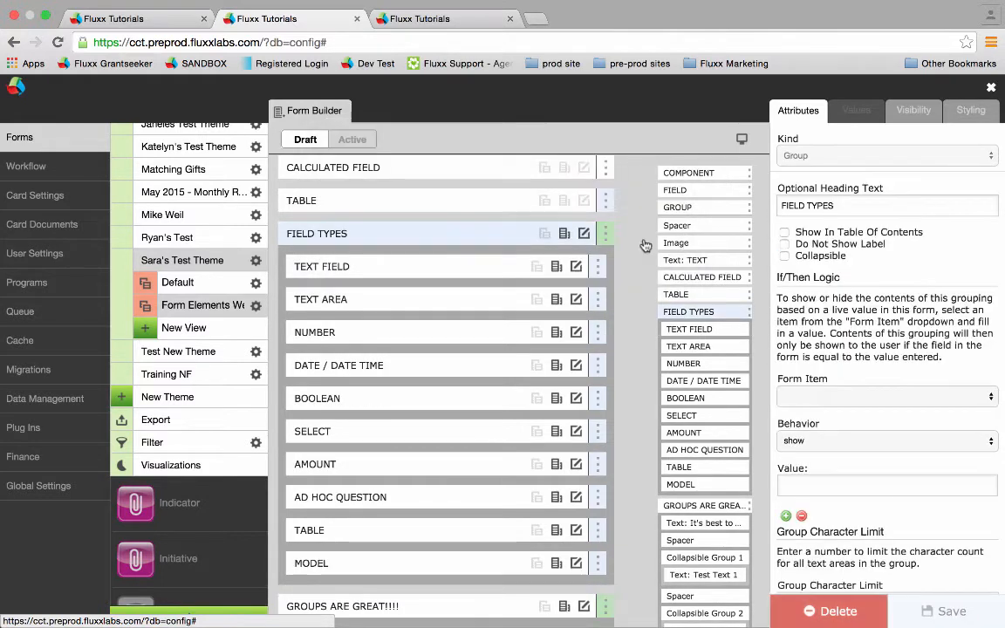
Review the TEXT FIELD and TEXT AREA attributes, toggling Allow Rich Text Editing and leaving it enabled
{"action": "left_click", "coordinate": [460, 278]}
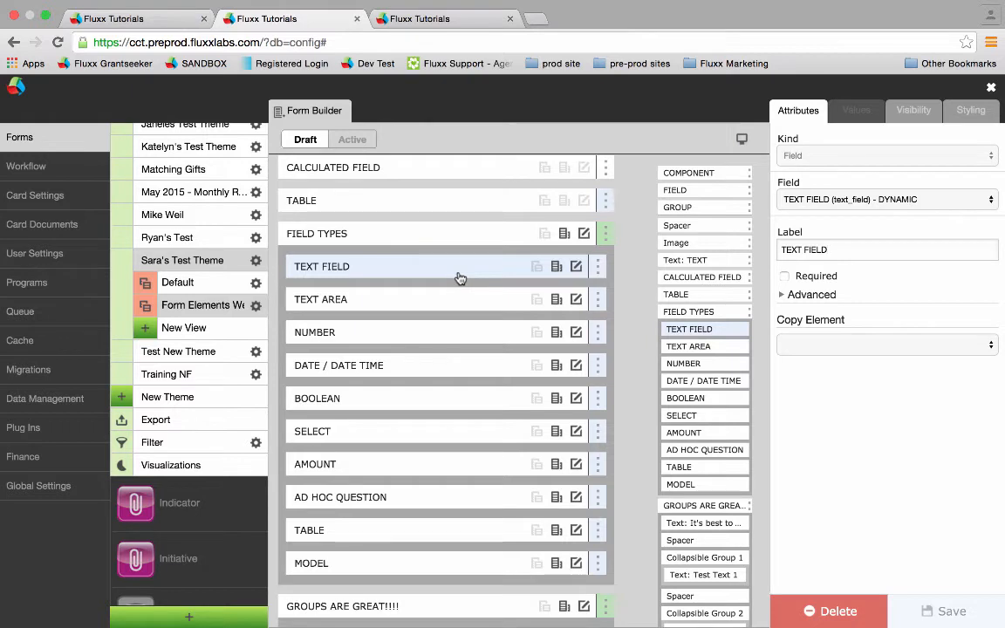
{"action": "left_click", "coordinate": [456, 302]}
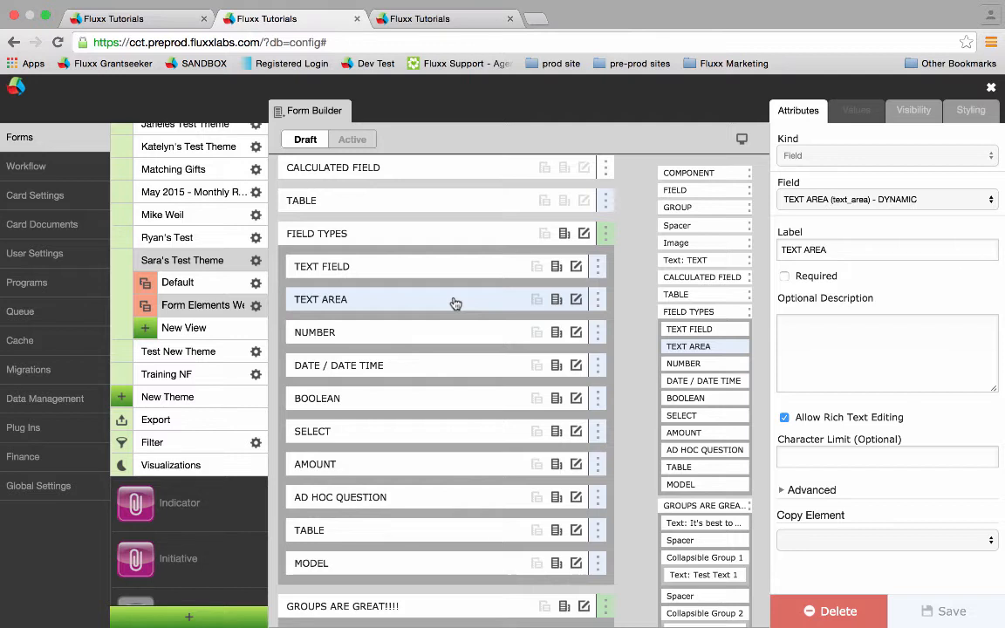
{"action": "left_click", "coordinate": [785, 418]}
{"action": "left_click", "coordinate": [786, 419]}
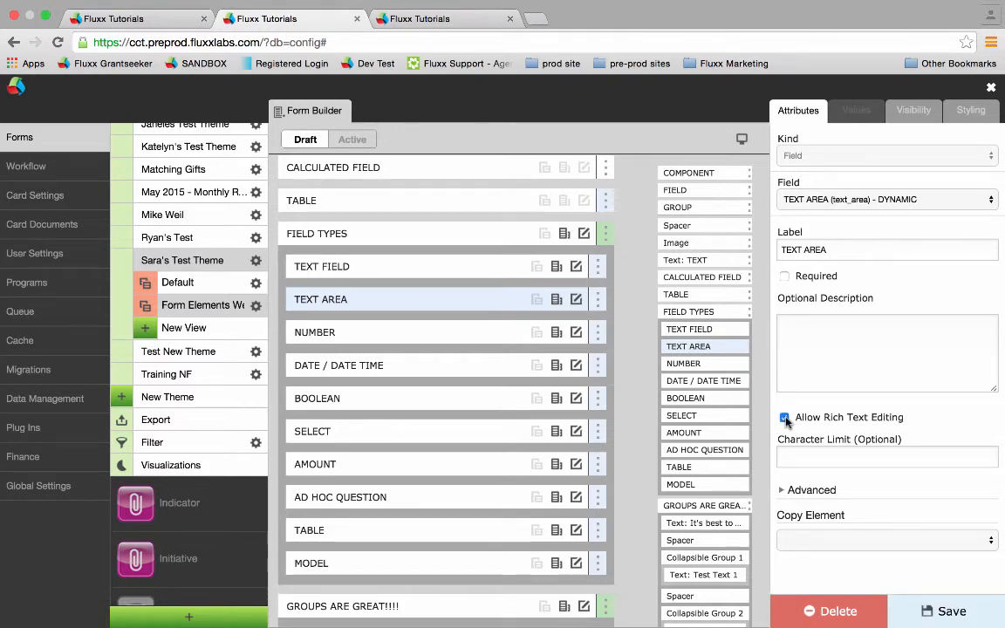
{"action": "left_click", "coordinate": [785, 419]}
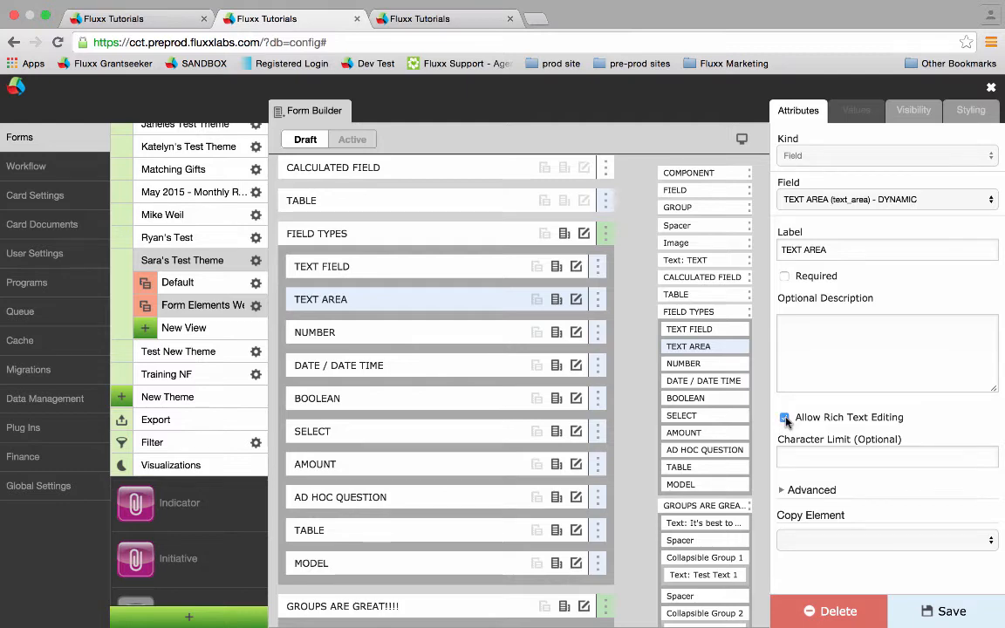
Examine the TEXT AREA's rich text editor in the rendered form, and its Character Limit setting in the form builder
{"action": "left_click", "coordinate": [404, 21]}
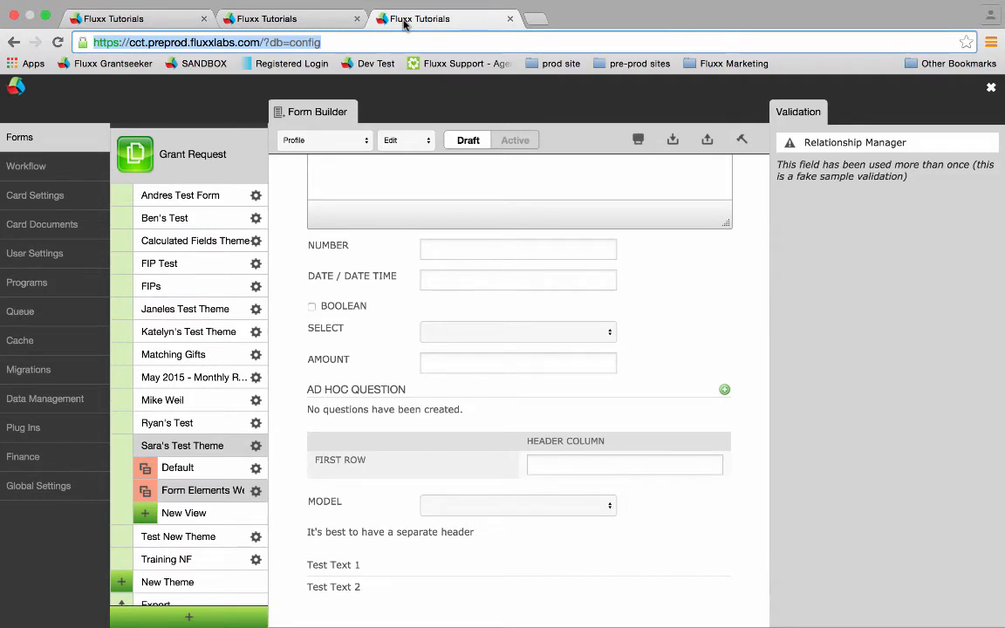
{"action": "scroll", "coordinate": [622, 226], "scroll_direction": "up", "scroll_amount": 3}
{"action": "scroll", "coordinate": [620, 223], "scroll_direction": "up", "scroll_amount": 3}
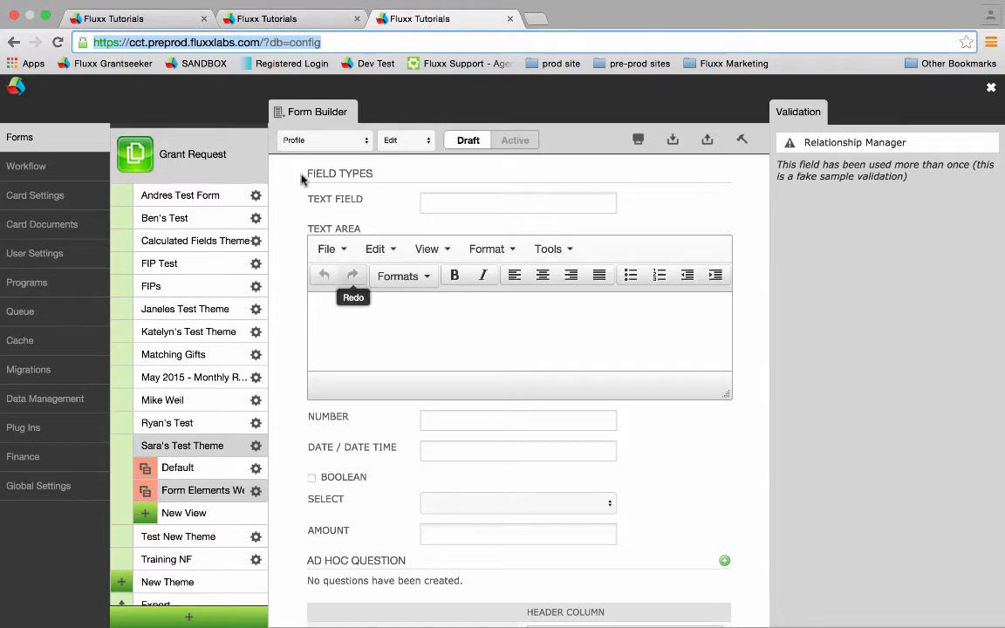
{"action": "left_click", "coordinate": [268, 21]}
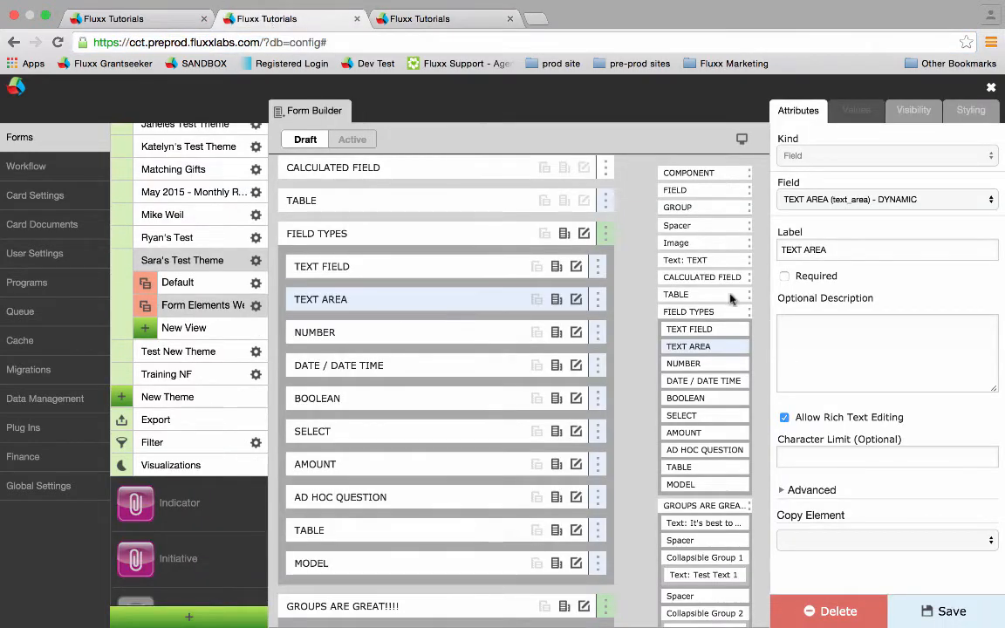
{"action": "left_click", "coordinate": [816, 457]}
Open the NUMBER field's attributes, discarding the pending TEXT AREA changes, enable Numeric range and examine its range and display type options
{"action": "left_click", "coordinate": [370, 297]}
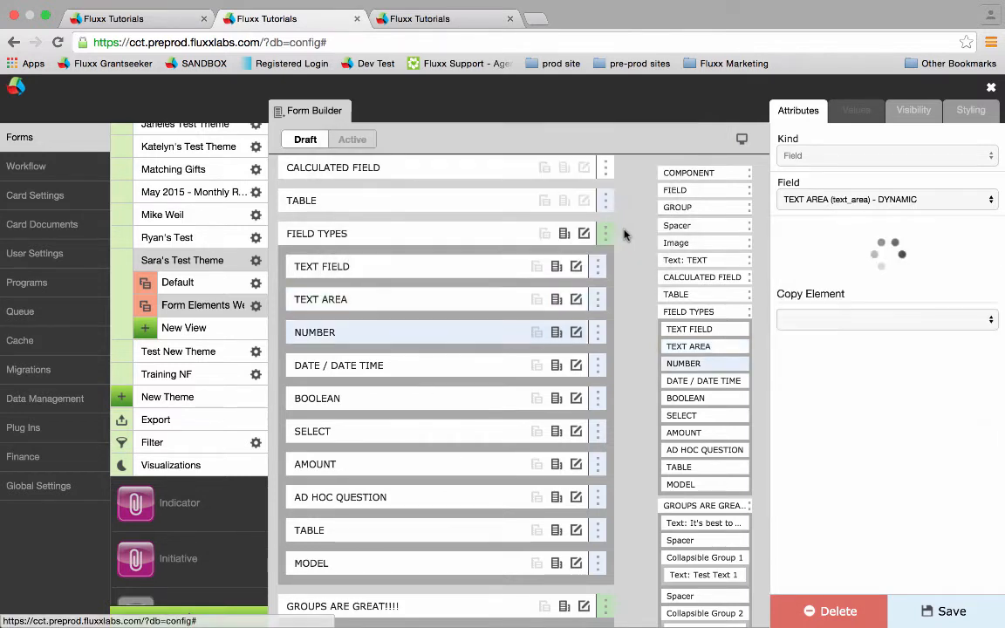
{"action": "left_click", "coordinate": [619, 227]}
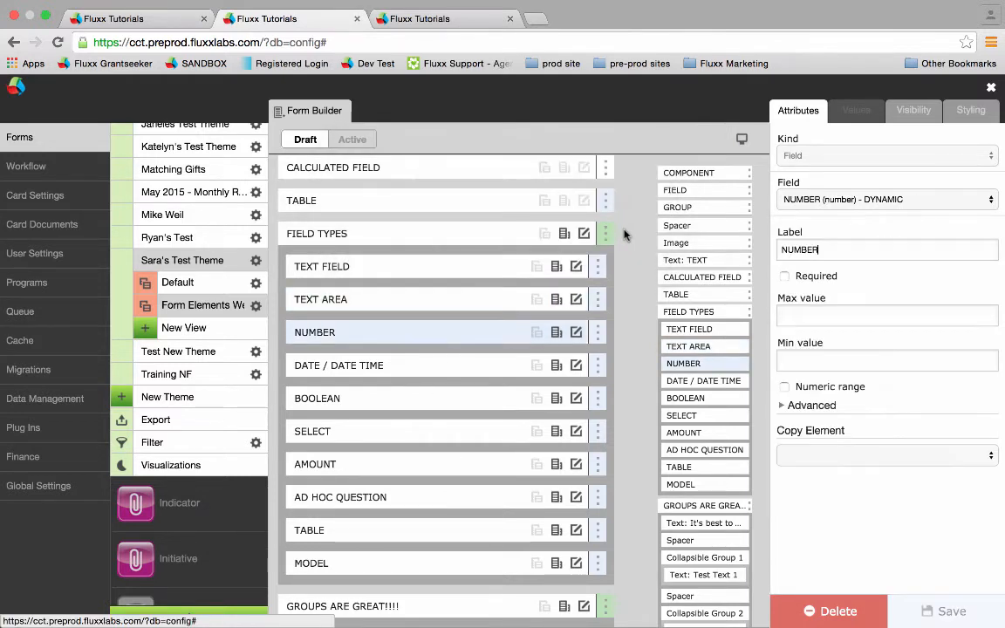
{"action": "left_click", "coordinate": [838, 318]}
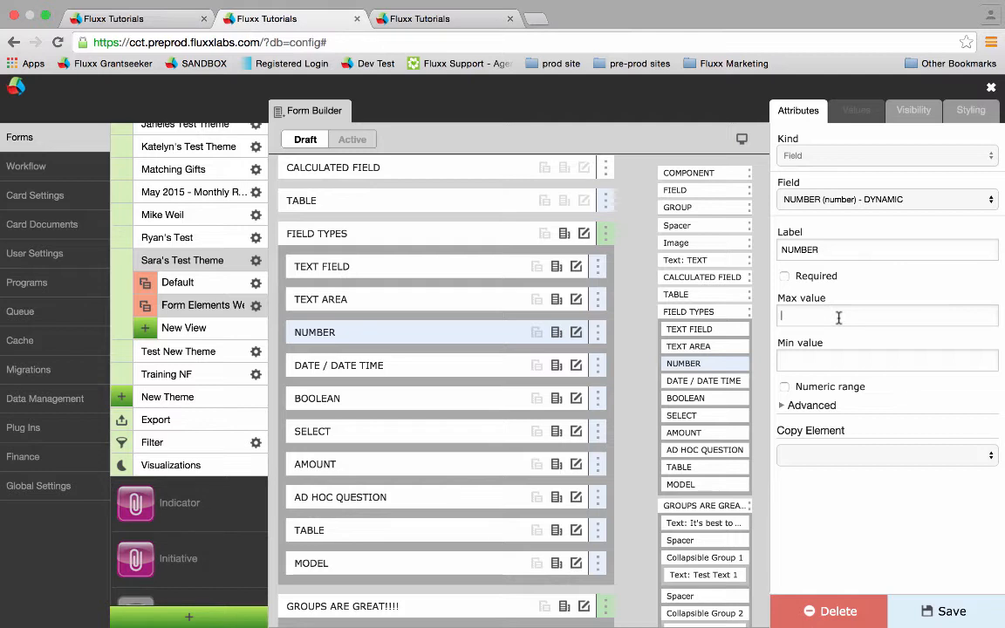
{"action": "left_click", "coordinate": [785, 389]}
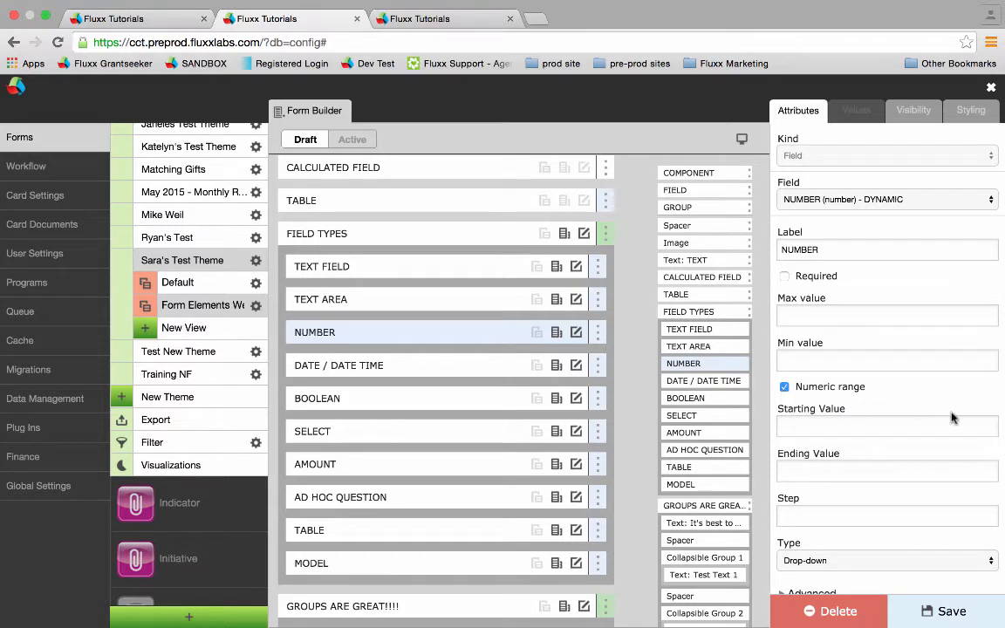
{"action": "scroll", "coordinate": [951, 419], "scroll_direction": "down", "scroll_amount": 2}
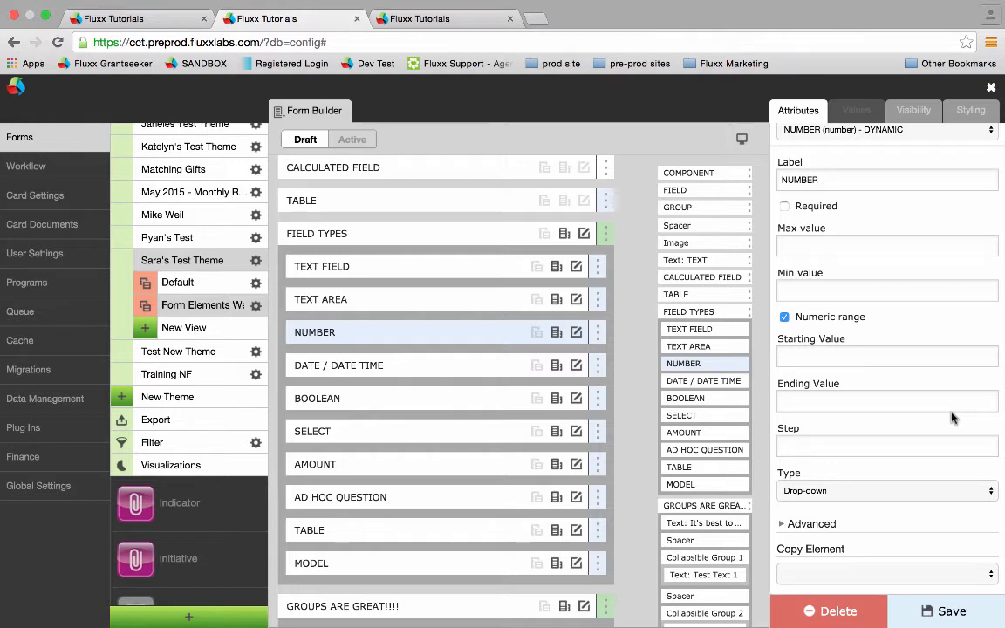
{"action": "left_click", "coordinate": [845, 354]}
{"action": "left_click", "coordinate": [834, 399]}
{"action": "left_click", "coordinate": [872, 494]}
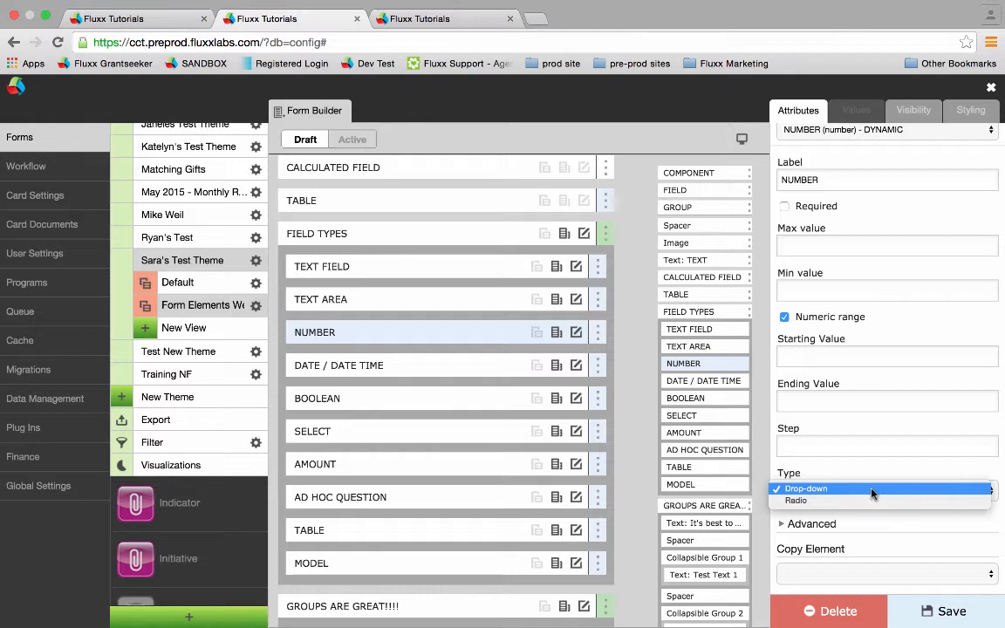
{"action": "left_click", "coordinate": [981, 472]}
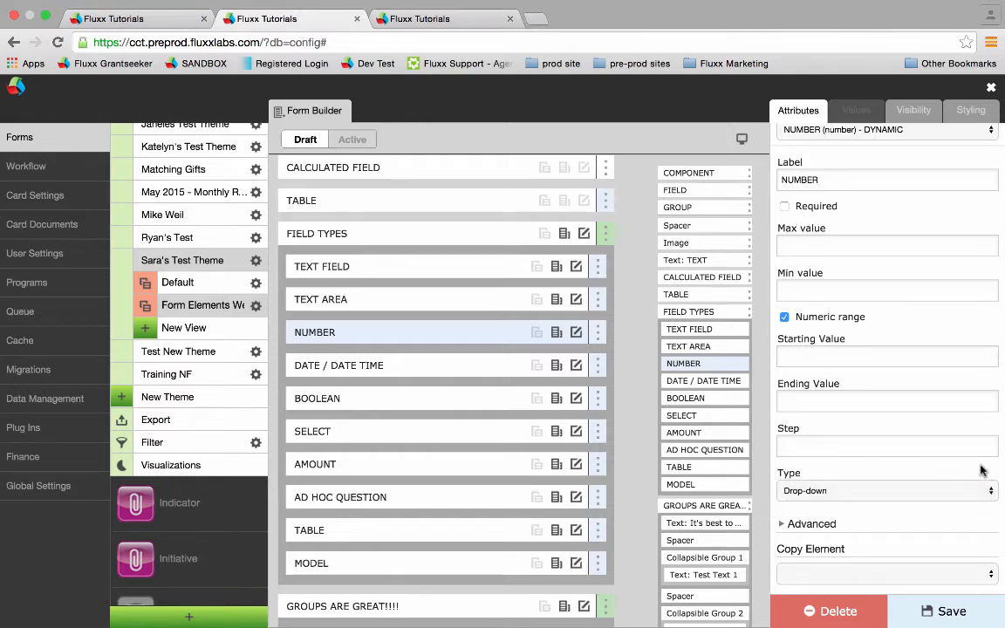
Discard the NUMBER changes and review the attributes of DATE / DATE TIME, BOOLEAN and SELECT, including SELECT's attribute values
{"action": "left_click", "coordinate": [424, 365]}
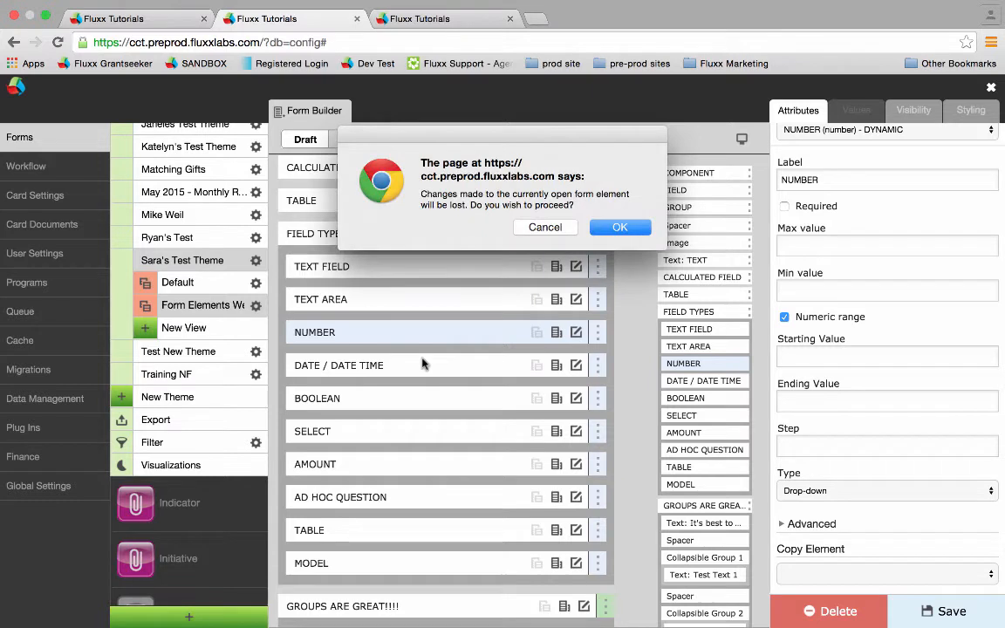
{"action": "left_click", "coordinate": [641, 228]}
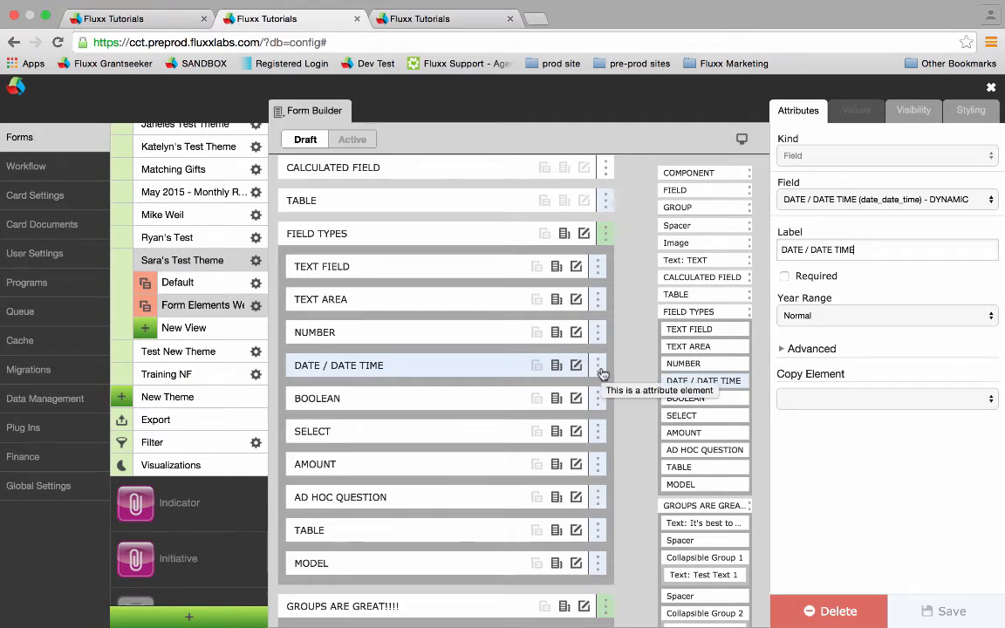
{"action": "left_click", "coordinate": [425, 403]}
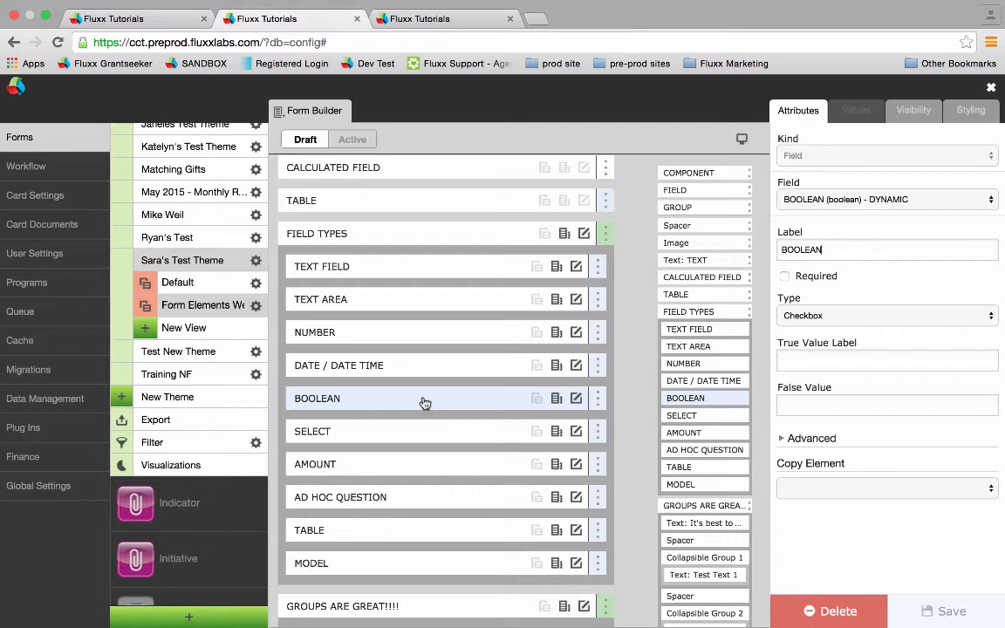
{"action": "left_click", "coordinate": [377, 435]}
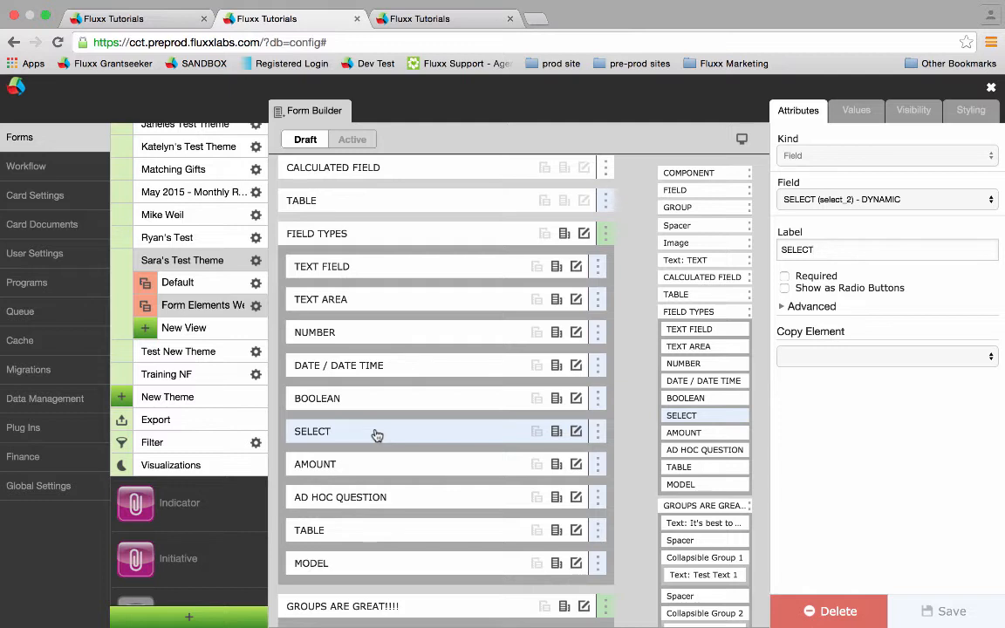
{"action": "left_click", "coordinate": [859, 114]}
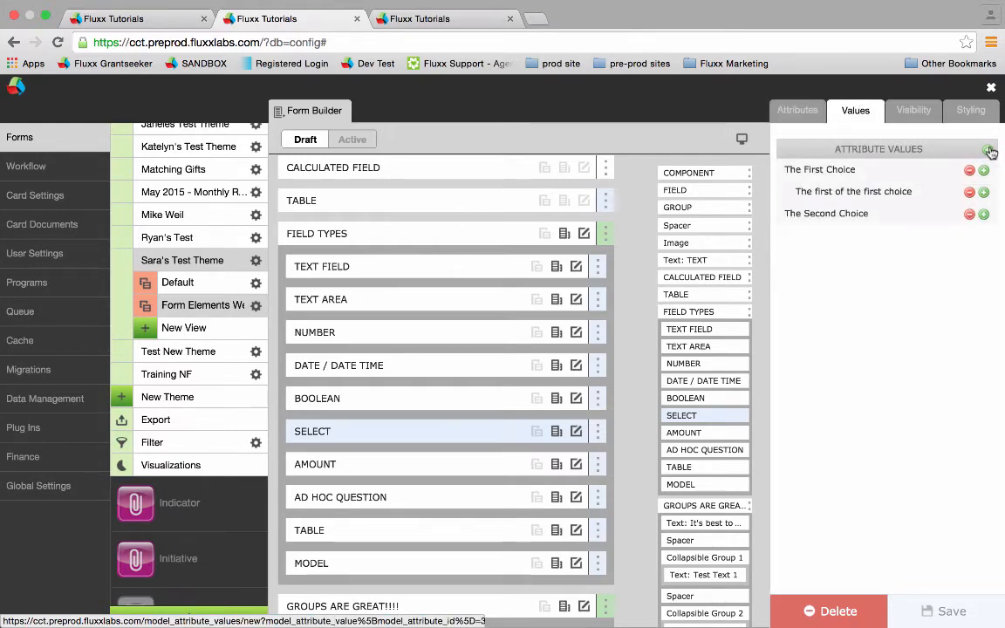
Create a new top-level attribute value for the SELECT field, leaving its name, description and order blank
{"action": "left_click", "coordinate": [989, 151]}
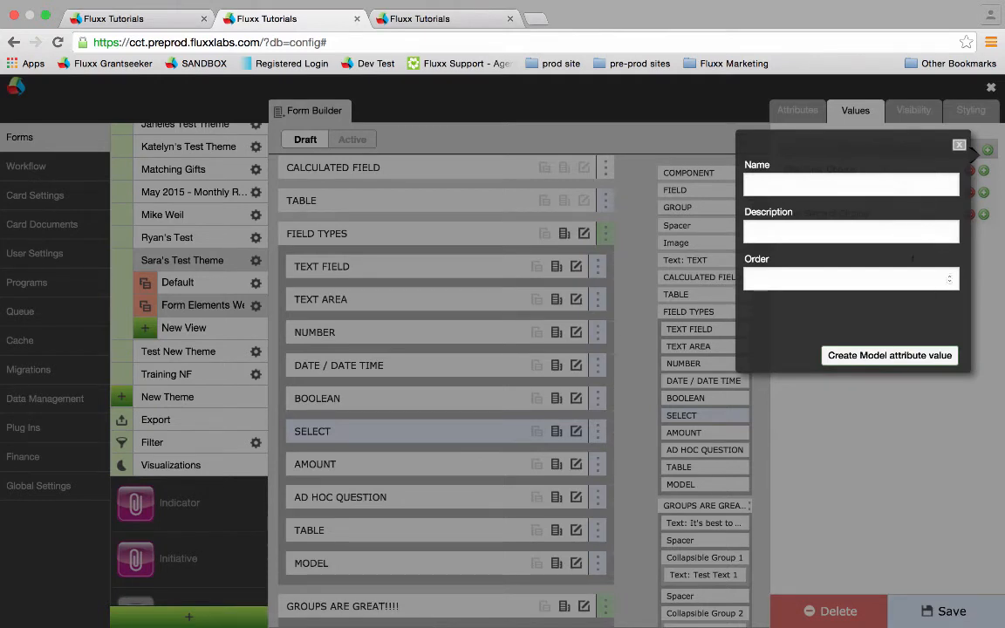
{"action": "left_click", "coordinate": [843, 356]}
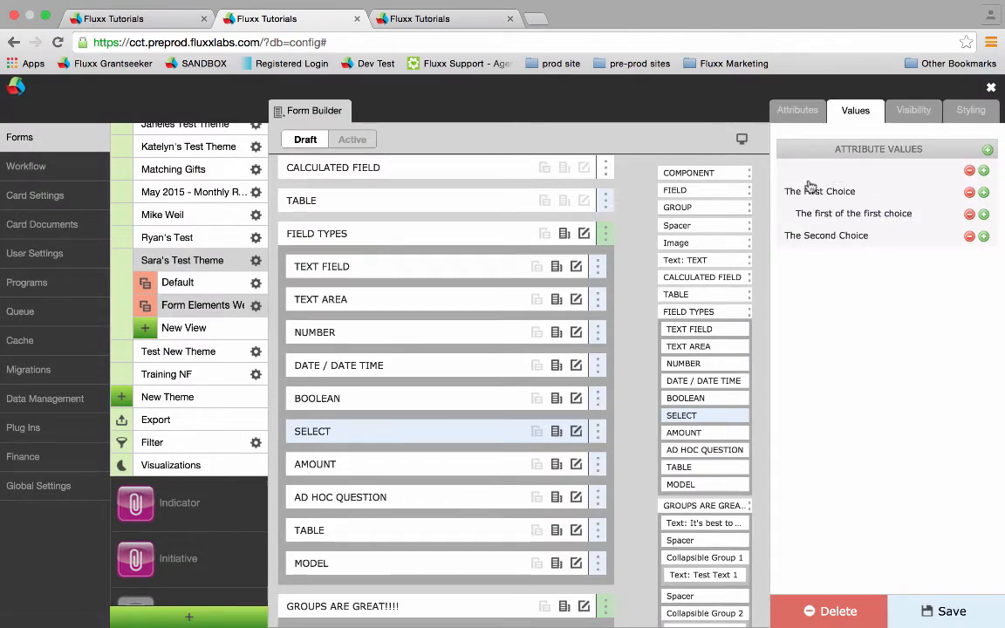
Discard the pending SELECT changes, open the AMOUNT field's attributes and enable Numeric range to examine its options
{"action": "left_click", "coordinate": [454, 464]}
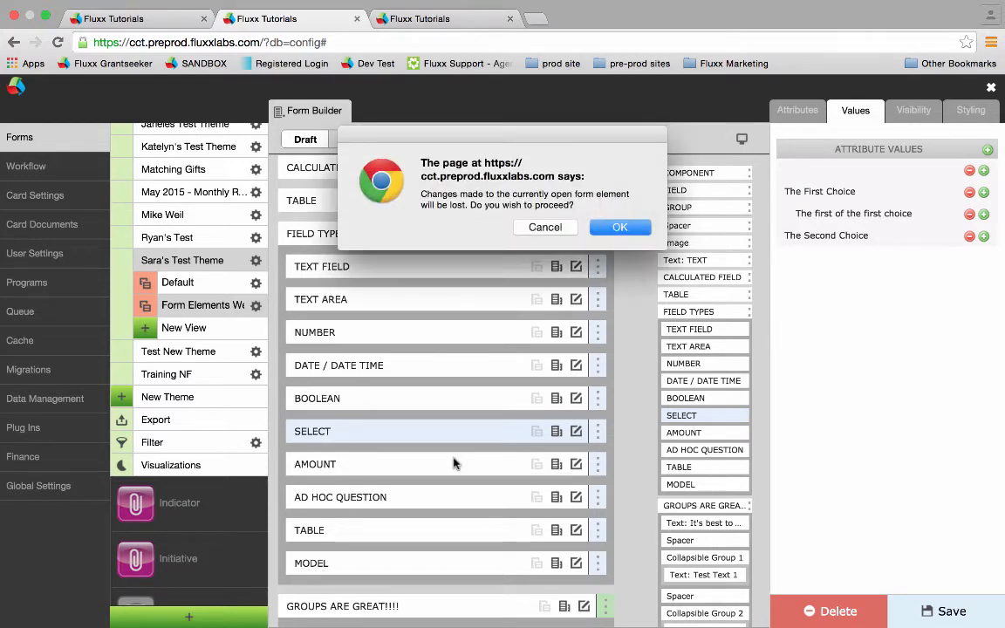
{"action": "key", "text": "Down"}
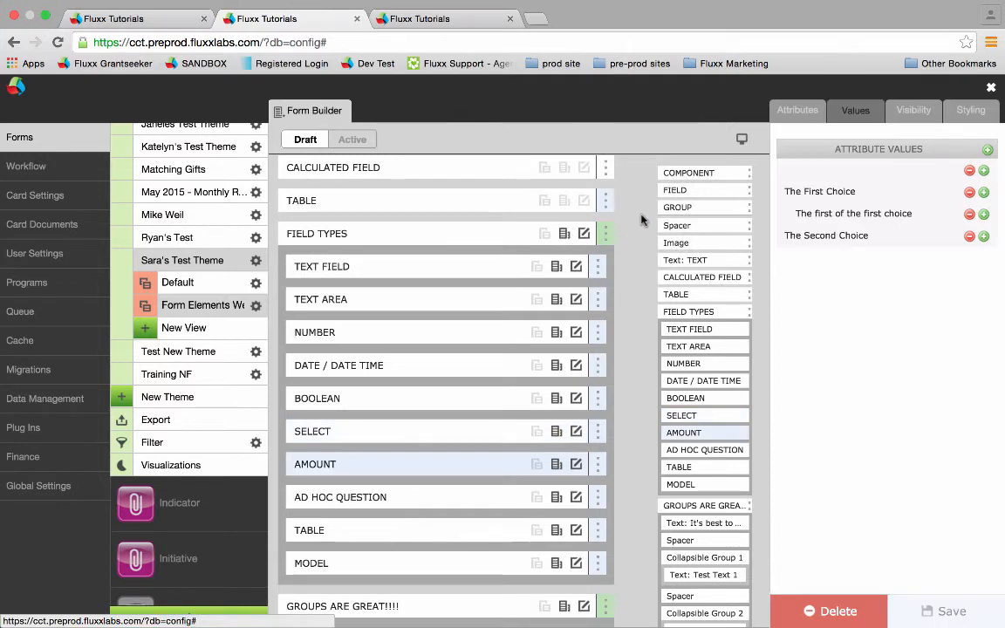
{"action": "left_click", "coordinate": [799, 109]}
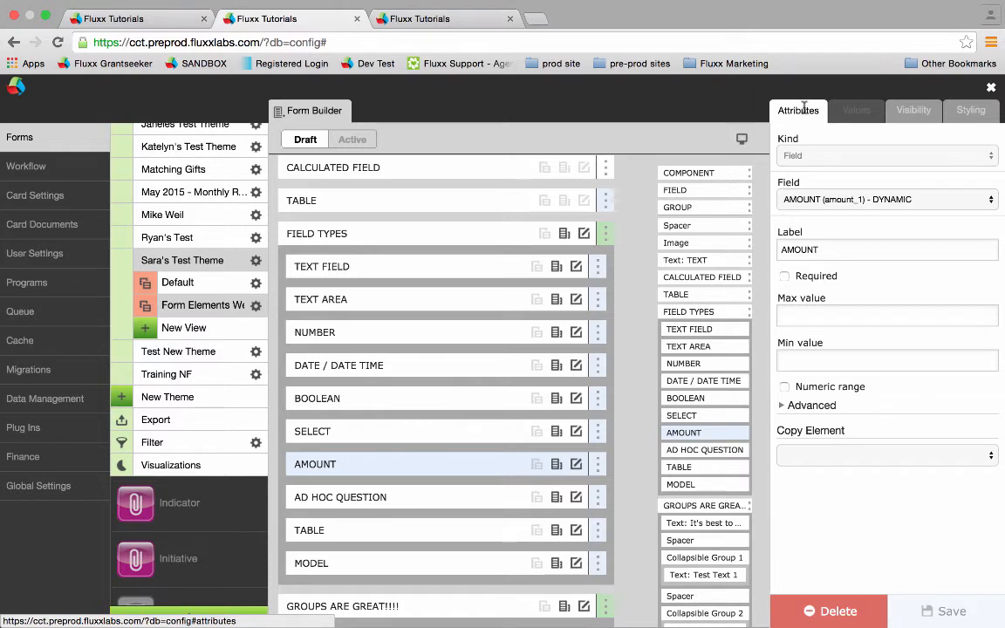
{"action": "left_click", "coordinate": [872, 316]}
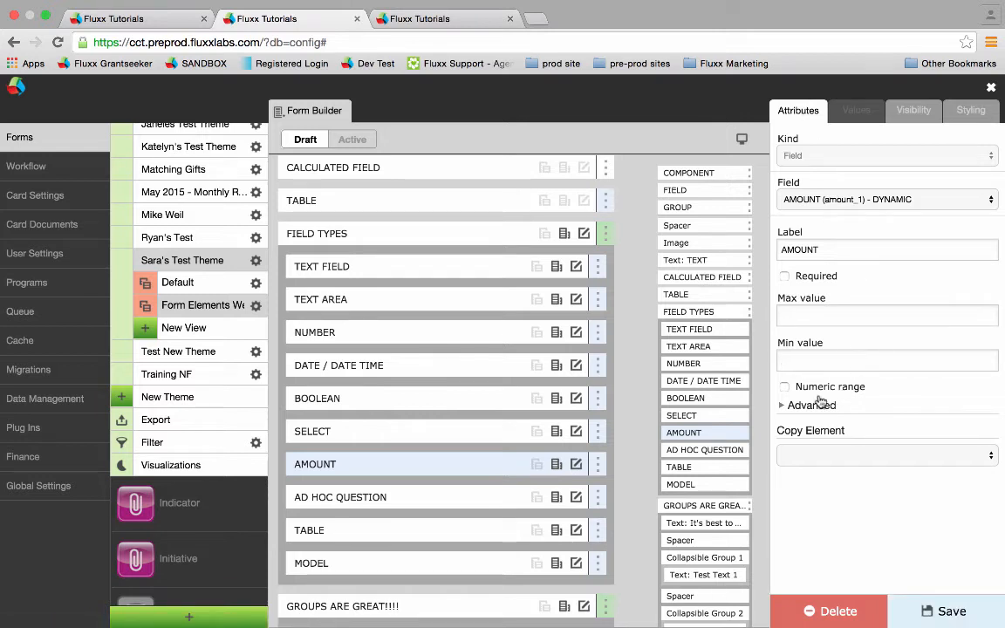
{"action": "left_click", "coordinate": [785, 387]}
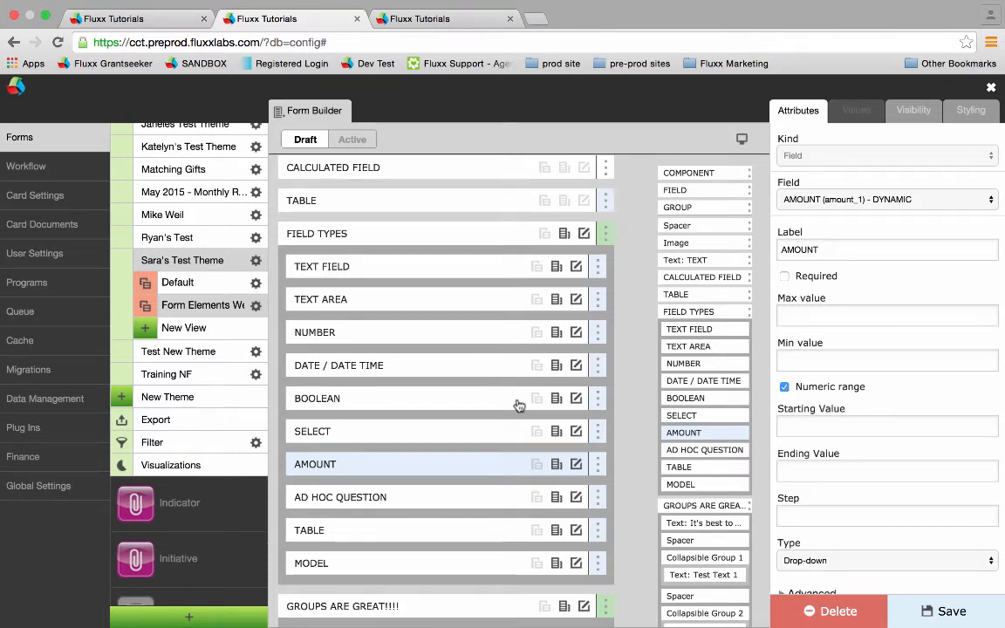
Discard the AMOUNT changes and review the attributes and visibility settings of AD HOC QUESTION
{"action": "left_click", "coordinate": [382, 496]}
{"action": "key", "text": "Return"}
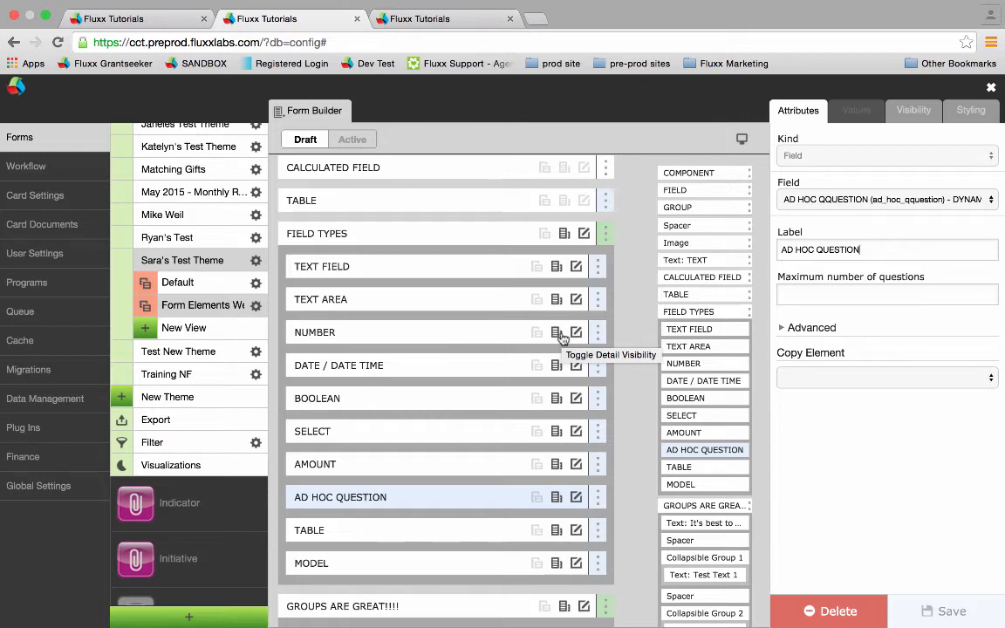
{"action": "left_click", "coordinate": [913, 115]}
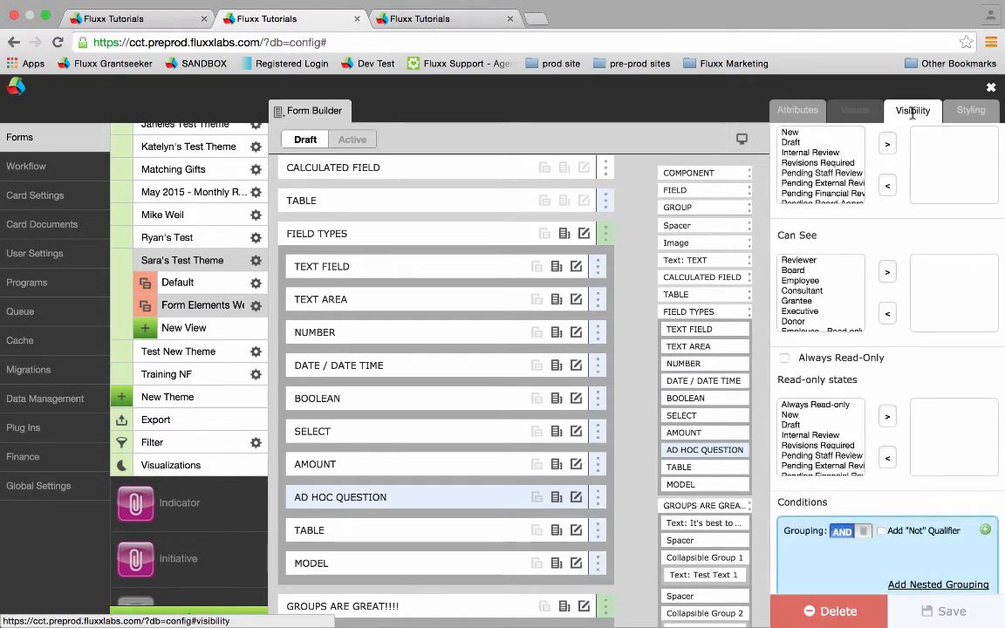
{"action": "scroll", "coordinate": [875, 262], "scroll_direction": "up", "scroll_amount": 2}
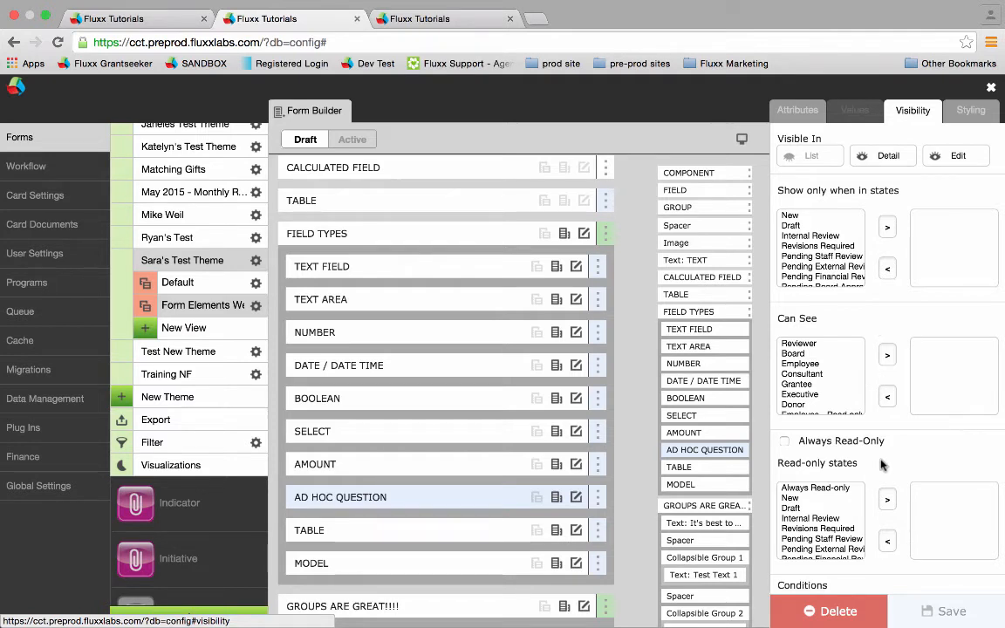
Review the attributes of the TABLE field, including its table width and its column and row settings
{"action": "left_click", "coordinate": [423, 537]}
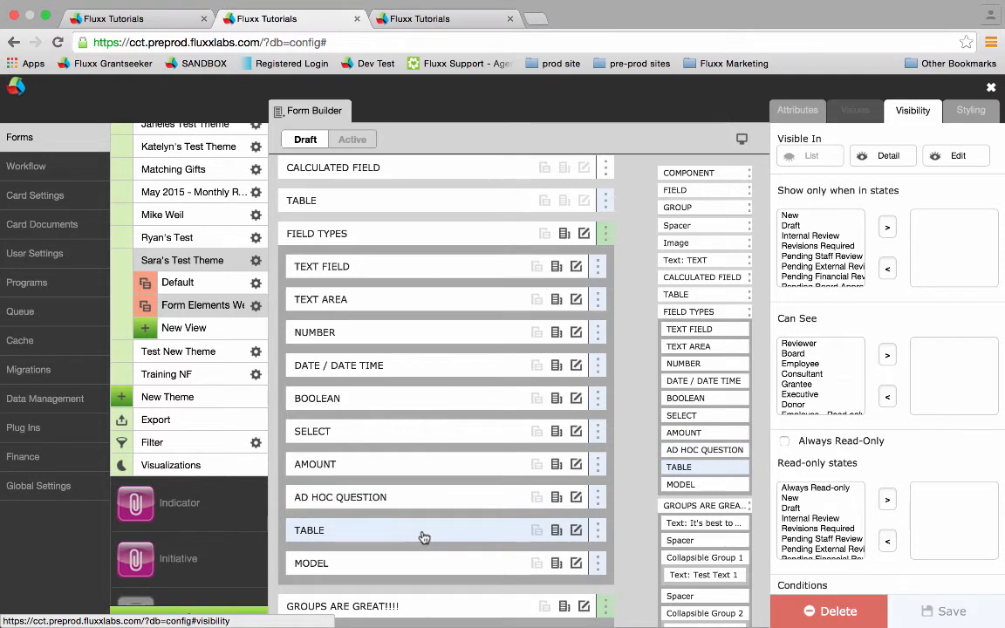
{"action": "left_click", "coordinate": [788, 114]}
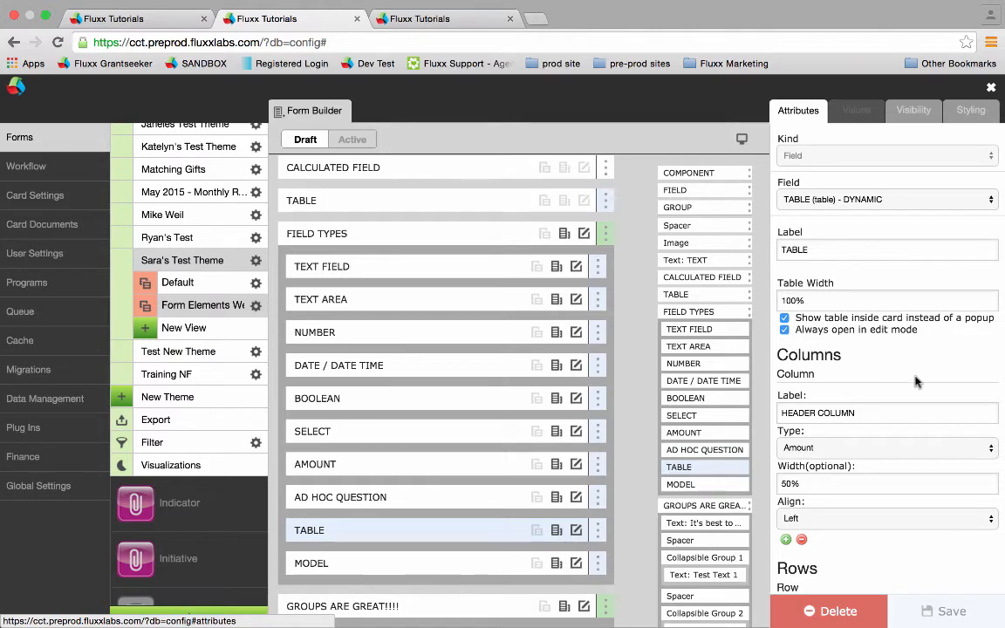
{"action": "scroll", "coordinate": [916, 381], "scroll_direction": "down", "scroll_amount": 1}
{"action": "scroll", "coordinate": [916, 381], "scroll_direction": "down", "scroll_amount": 3}
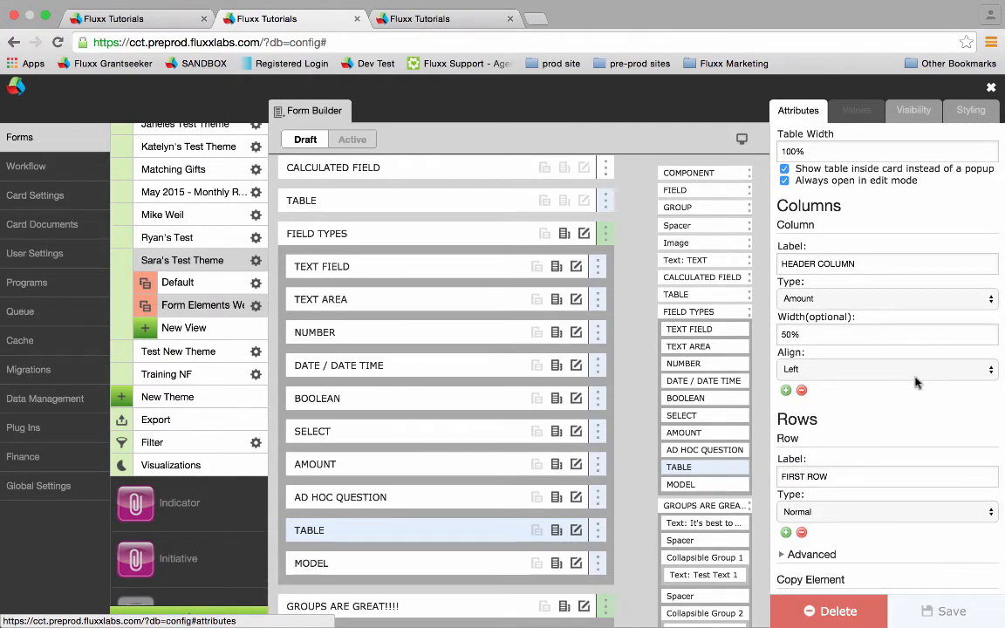
{"action": "left_click", "coordinate": [869, 269]}
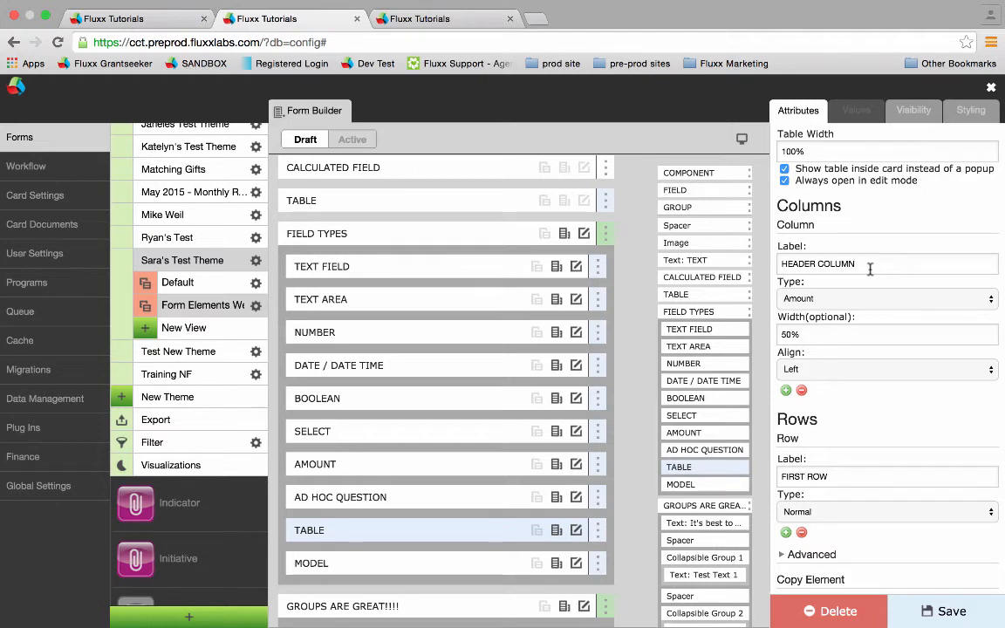
{"action": "left_click", "coordinate": [846, 332]}
{"action": "scroll", "coordinate": [847, 333], "scroll_direction": "up", "scroll_amount": 3}
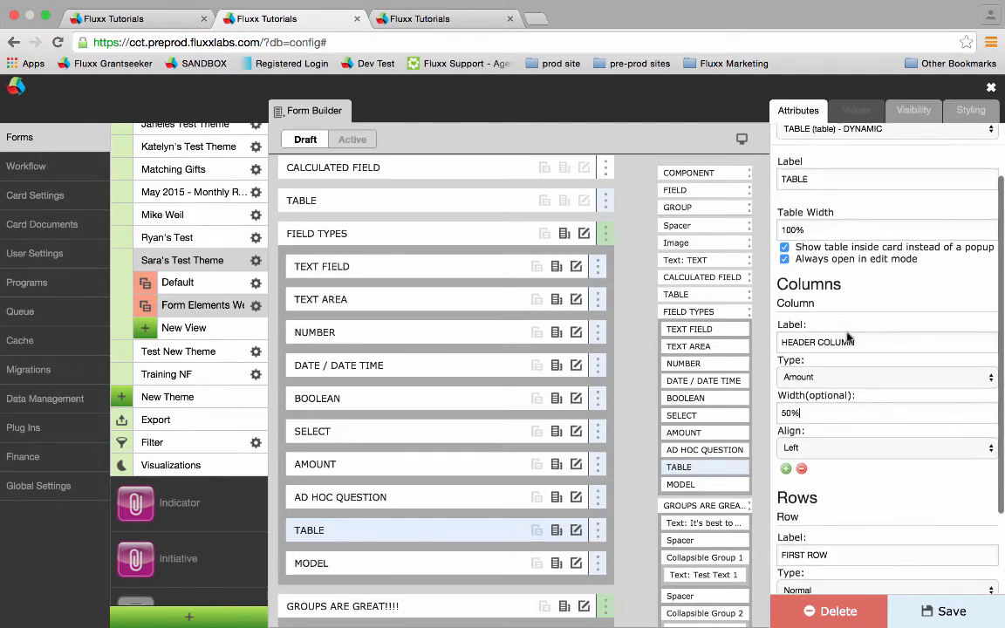
{"action": "scroll", "coordinate": [847, 339], "scroll_direction": "up", "scroll_amount": 1}
{"action": "left_click", "coordinate": [829, 243]}
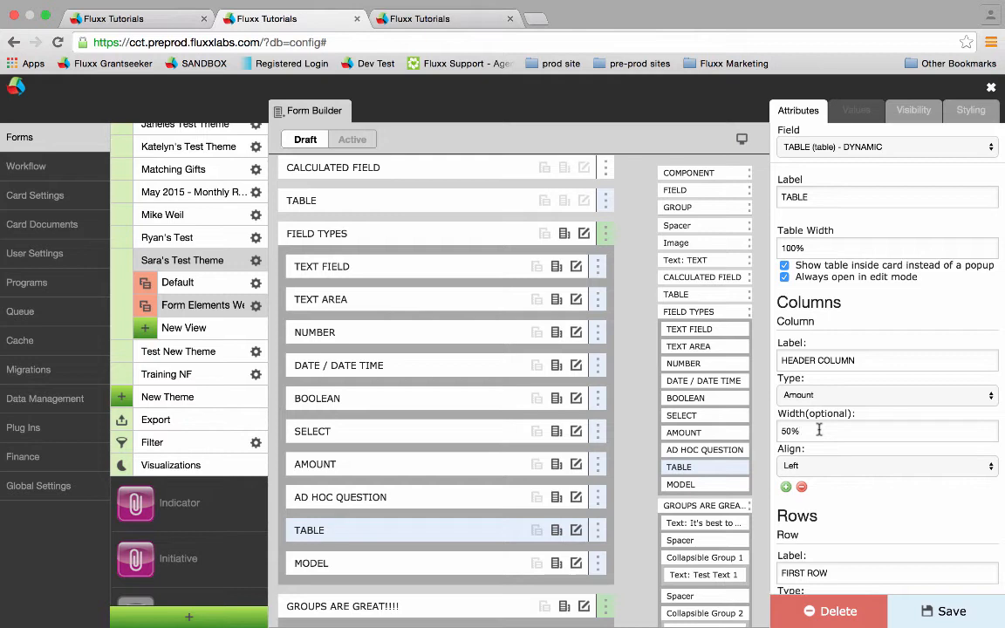
Discard the TABLE changes, review the MODEL field's attributes and look over the elements in the GROUPS ARE GREAT!!!! group
{"action": "left_click", "coordinate": [458, 559]}
{"action": "key", "text": "Return"}
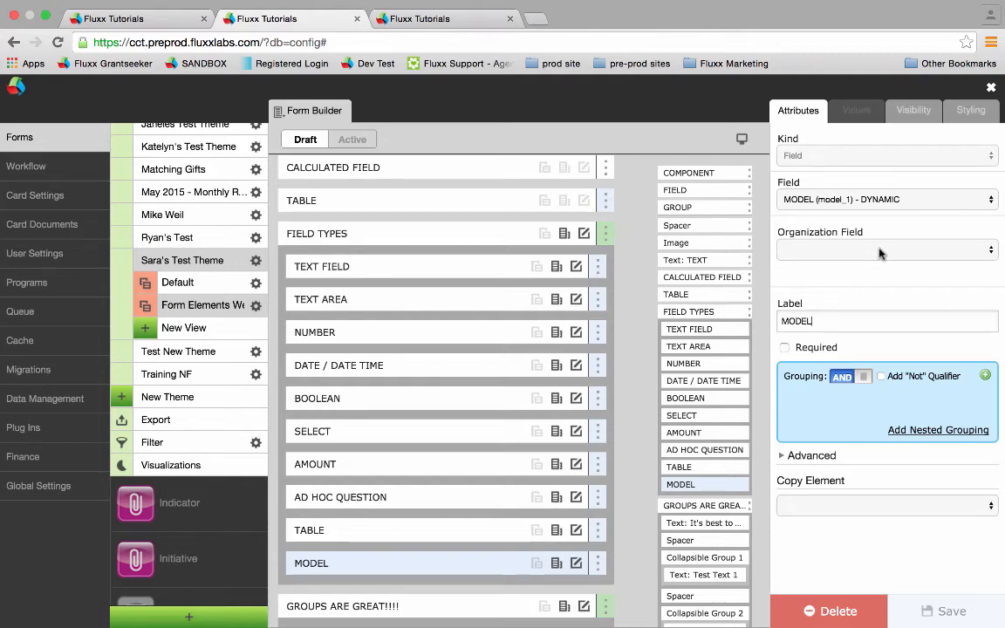
{"action": "scroll", "coordinate": [588, 429], "scroll_direction": "down", "scroll_amount": 3}
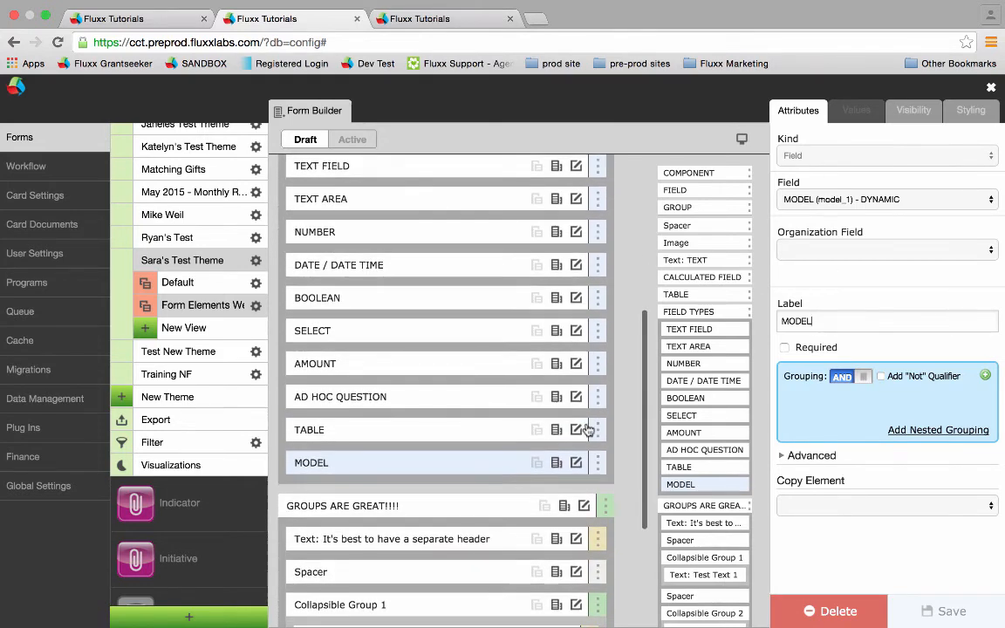
{"action": "scroll", "coordinate": [589, 430], "scroll_direction": "down", "scroll_amount": 2}
{"action": "scroll", "coordinate": [588, 429], "scroll_direction": "down", "scroll_amount": 5}
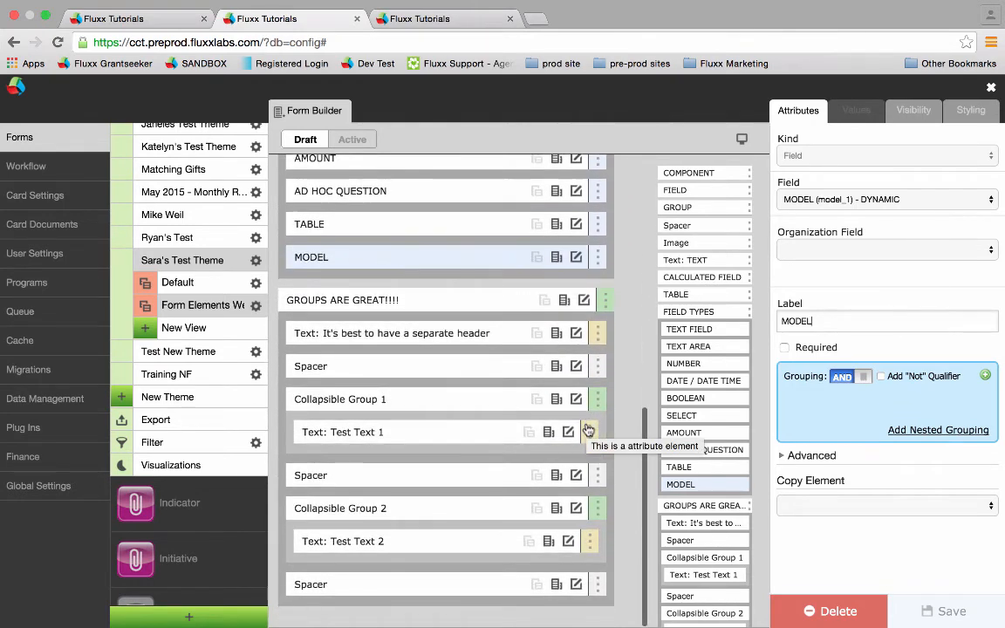
Insert a new form element above the GROUPS ARE GREAT!!!! group and set its kind to Calculated Field
{"action": "left_click", "coordinate": [623, 290]}
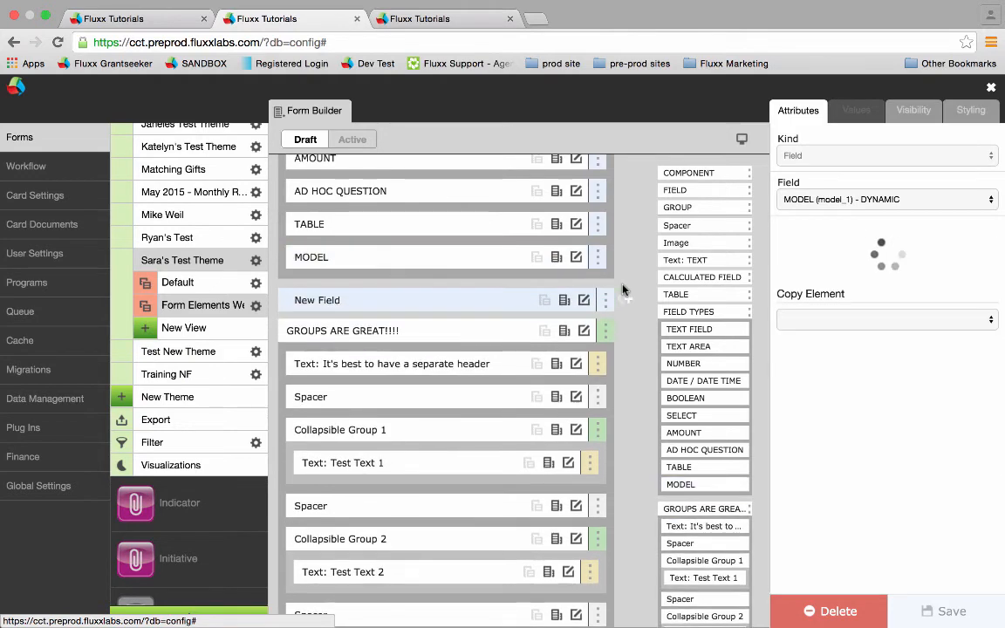
{"action": "left_click", "coordinate": [842, 155]}
{"action": "left_click", "coordinate": [819, 140]}
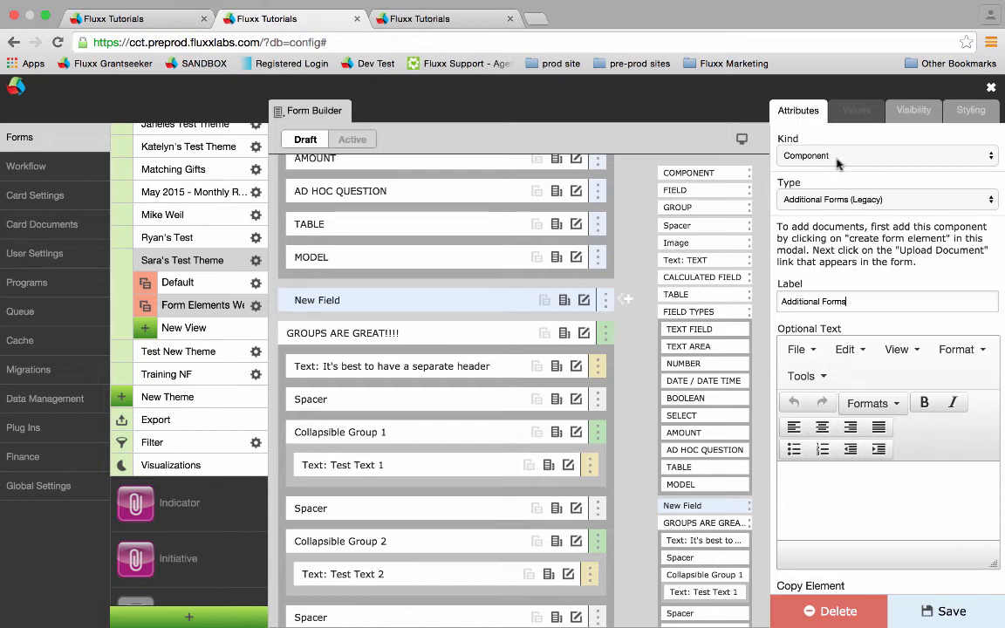
{"action": "left_click", "coordinate": [826, 155]}
{"action": "left_click", "coordinate": [858, 176]}
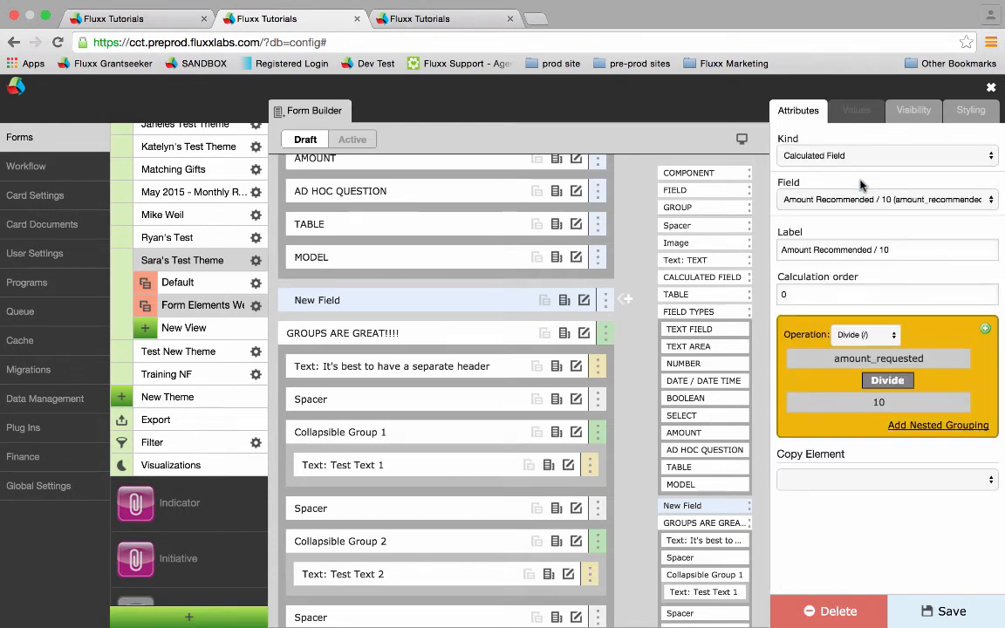
Examine the calculations available for the new calculated field, including Create New Calculation, and delete the new element
{"action": "left_click", "coordinate": [902, 203]}
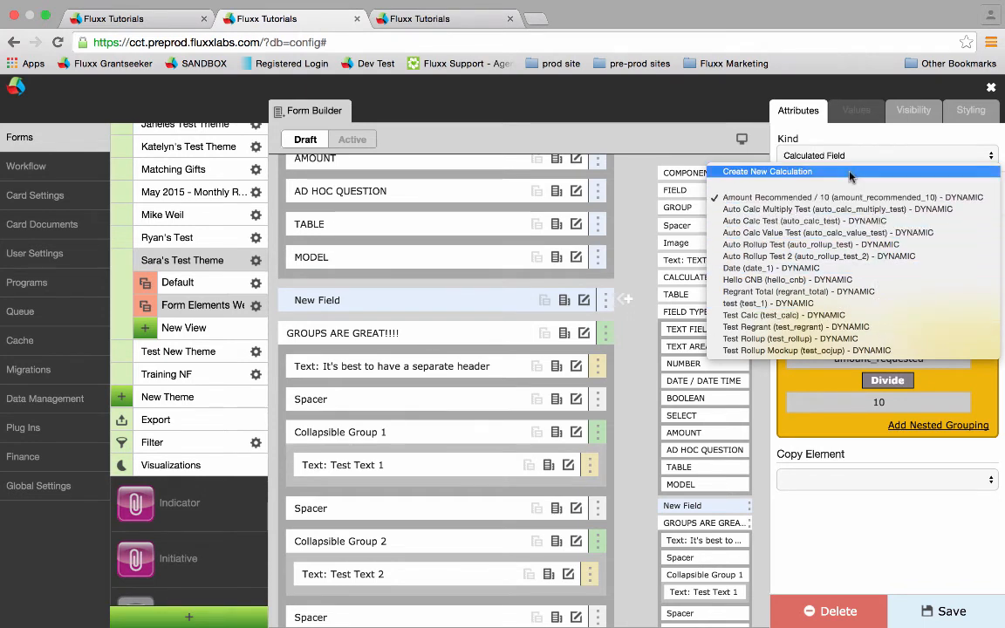
{"action": "left_click", "coordinate": [939, 528]}
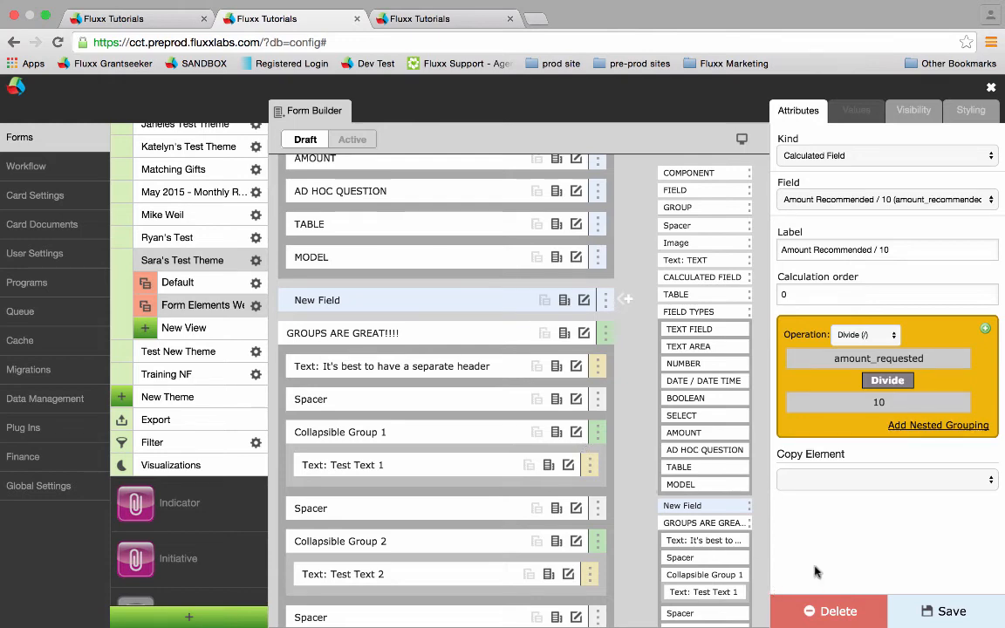
{"action": "left_click", "coordinate": [835, 624]}
{"action": "key", "text": "Return"}
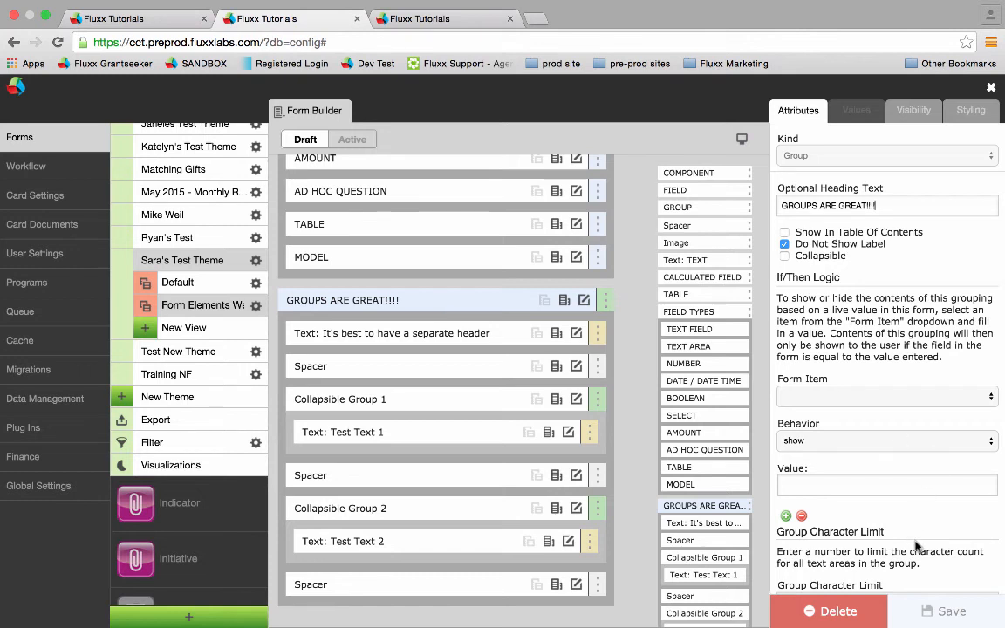
Review the GROUPS ARE GREAT!!!! group's If/Then Logic, Group Character Limit and Copy Element options, leaving them unset
{"action": "scroll", "coordinate": [916, 545], "scroll_direction": "down", "scroll_amount": 2}
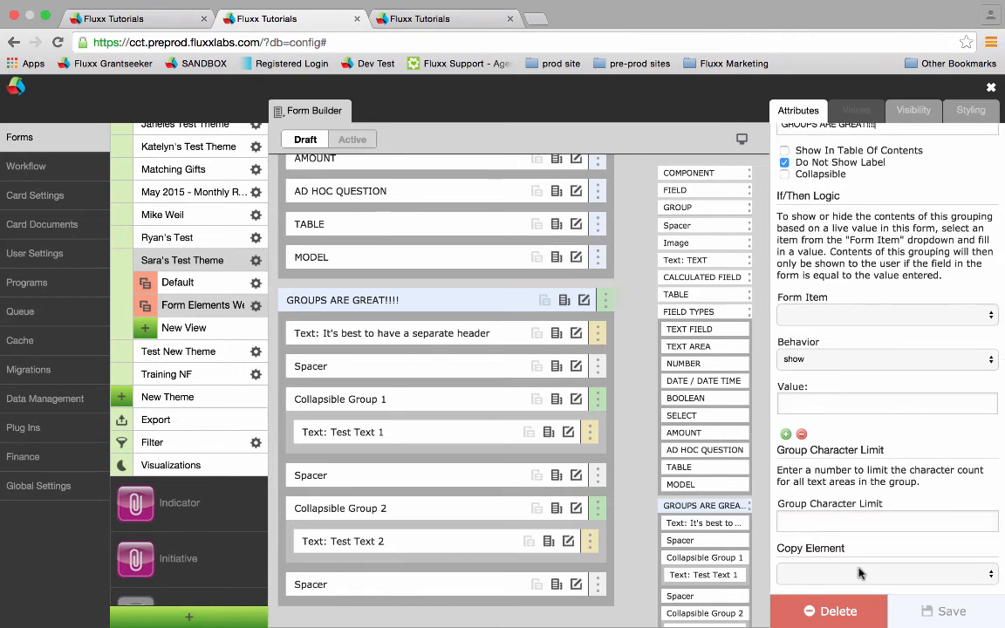
{"action": "left_click", "coordinate": [859, 573]}
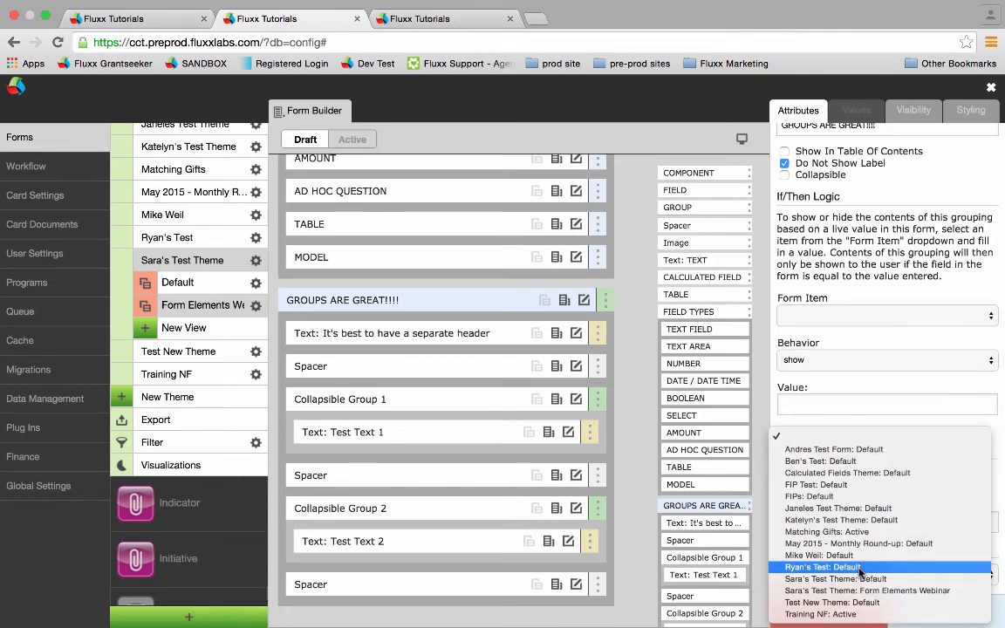
{"action": "left_click", "coordinate": [773, 408]}
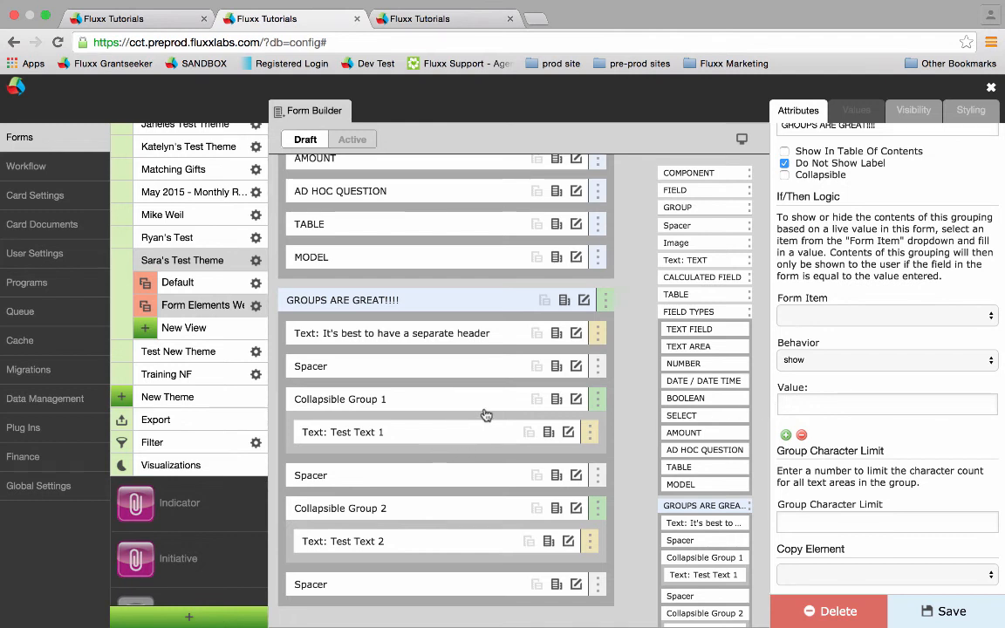
Discard the pending group changes, open the text editor of the "It's best to have a separate header" element and close it unsaved
{"action": "left_click", "coordinate": [429, 339]}
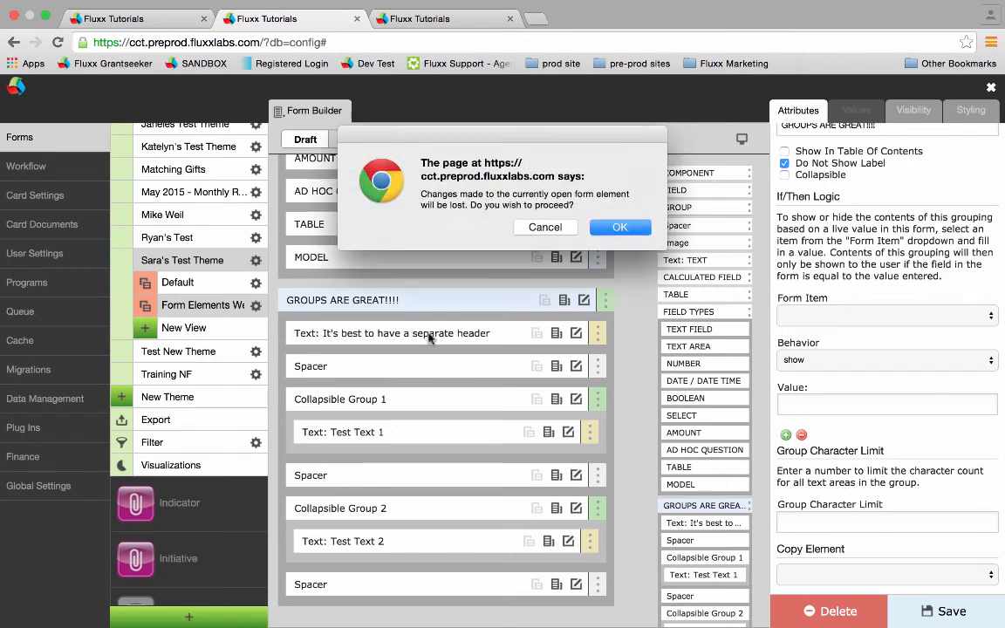
{"action": "left_click", "coordinate": [600, 229]}
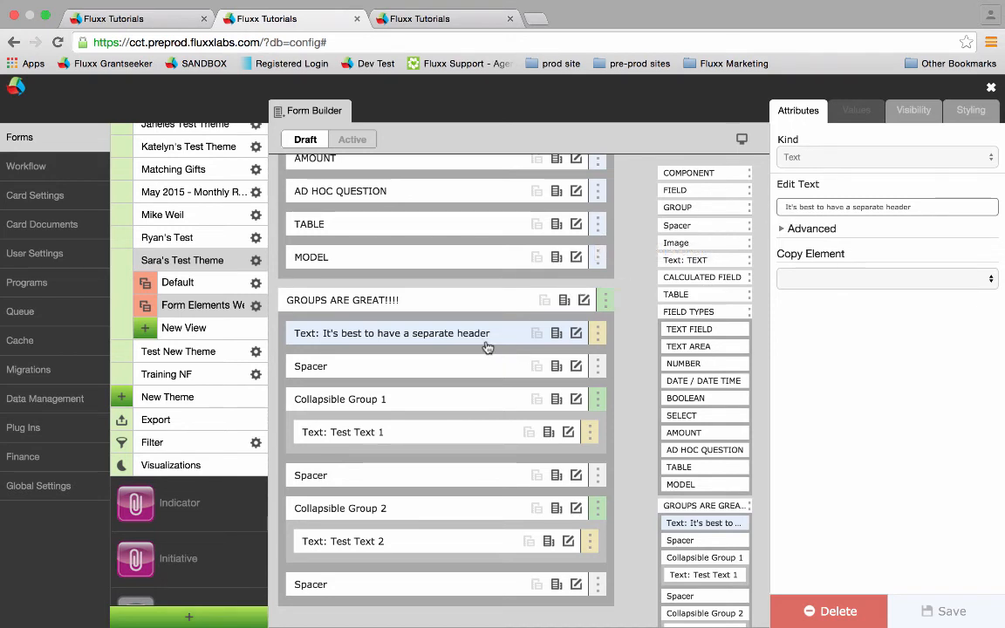
{"action": "left_click", "coordinate": [808, 188]}
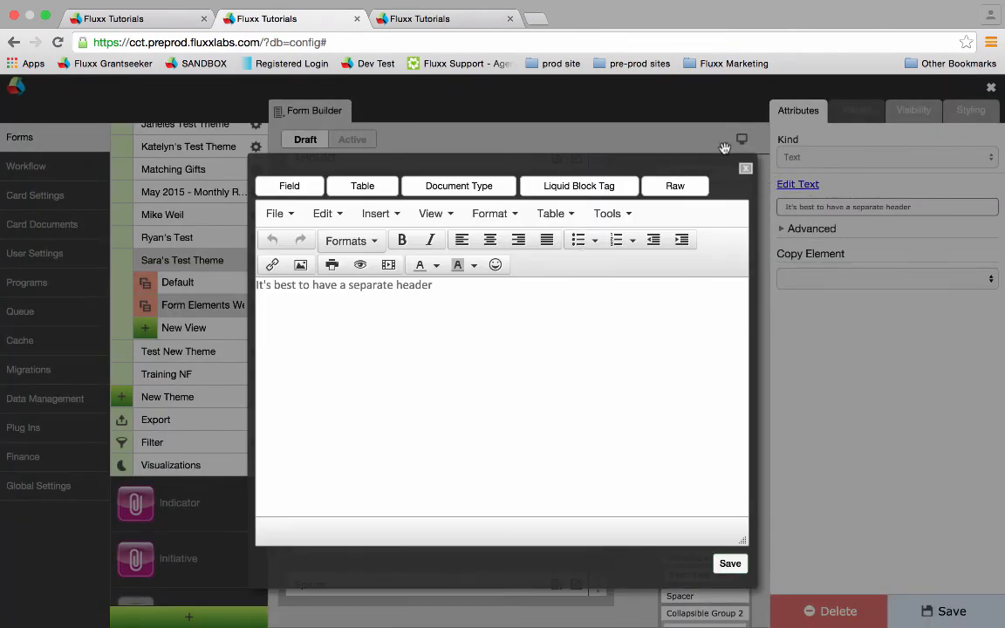
{"action": "left_click", "coordinate": [746, 171]}
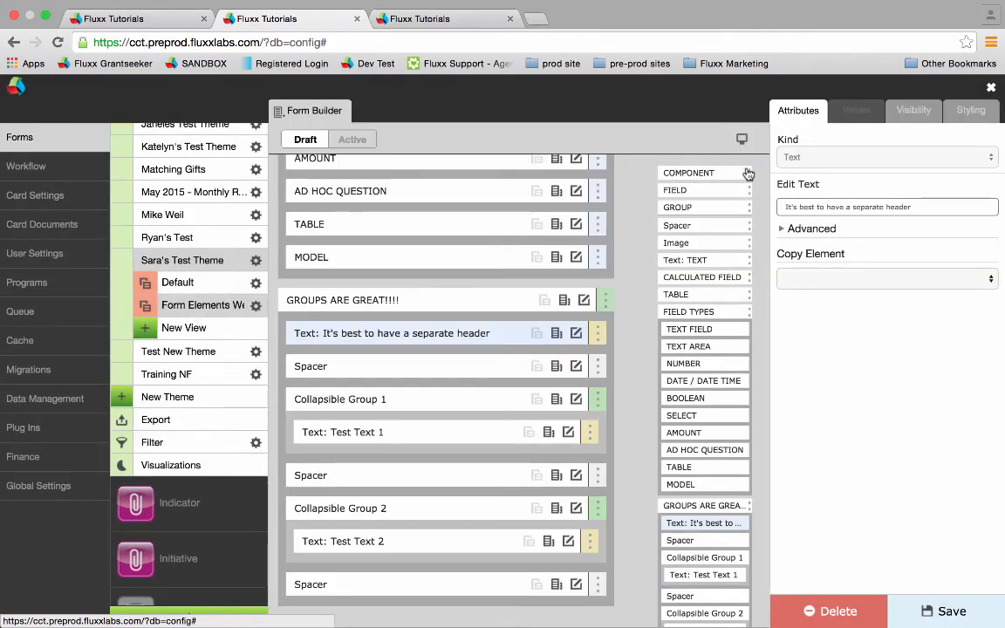
Check how the header text and the test texts appear at the end of the rendered form, and return to the form builder
{"action": "left_click", "coordinate": [428, 19]}
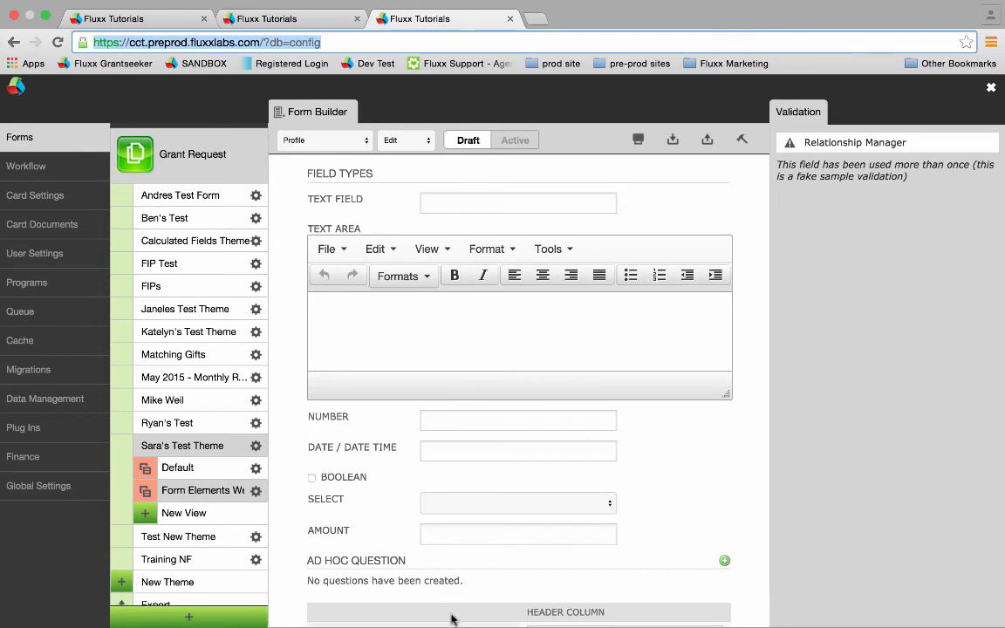
{"action": "scroll", "coordinate": [473, 590], "scroll_direction": "down", "scroll_amount": 4}
{"action": "scroll", "coordinate": [473, 590], "scroll_direction": "down", "scroll_amount": 1}
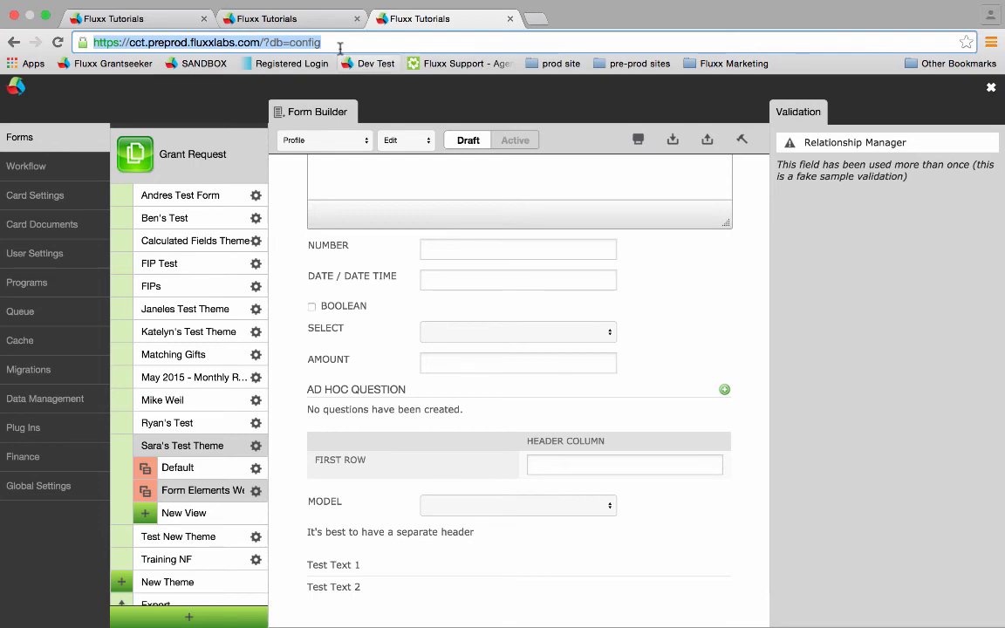
{"action": "left_click", "coordinate": [296, 18]}
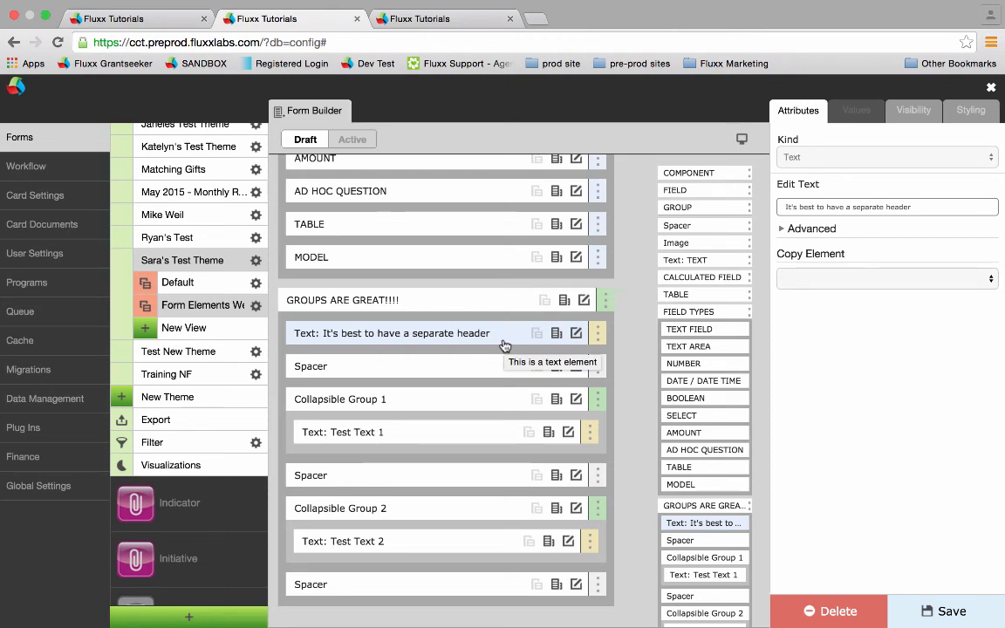
Discard the pending text element changes, open the spacer above Collapsible Group 1 and review its Number of lines choices, keeping 1
{"action": "left_click", "coordinate": [433, 364]}
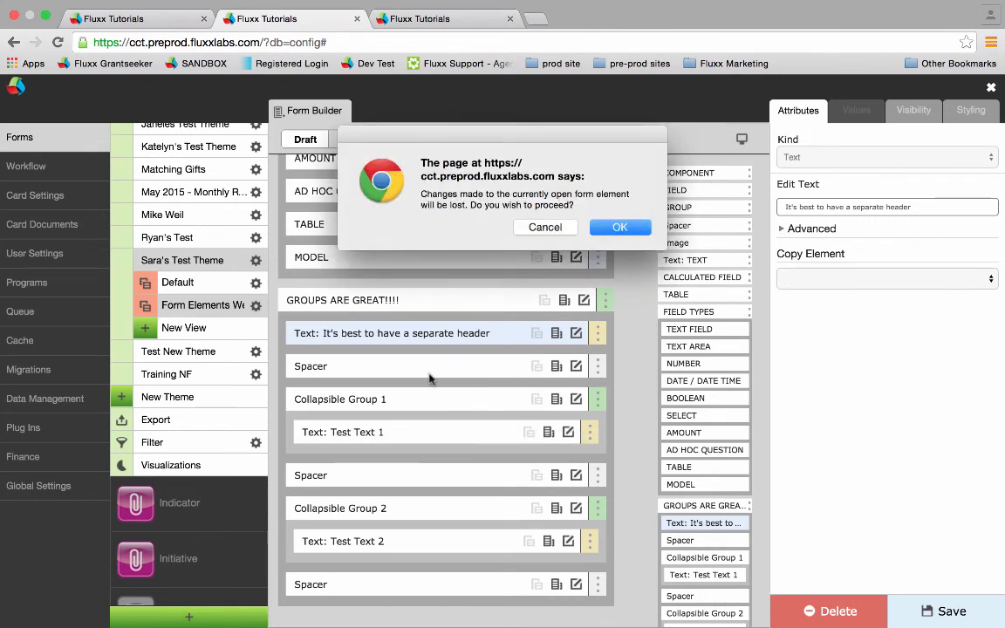
{"action": "key", "text": "Return"}
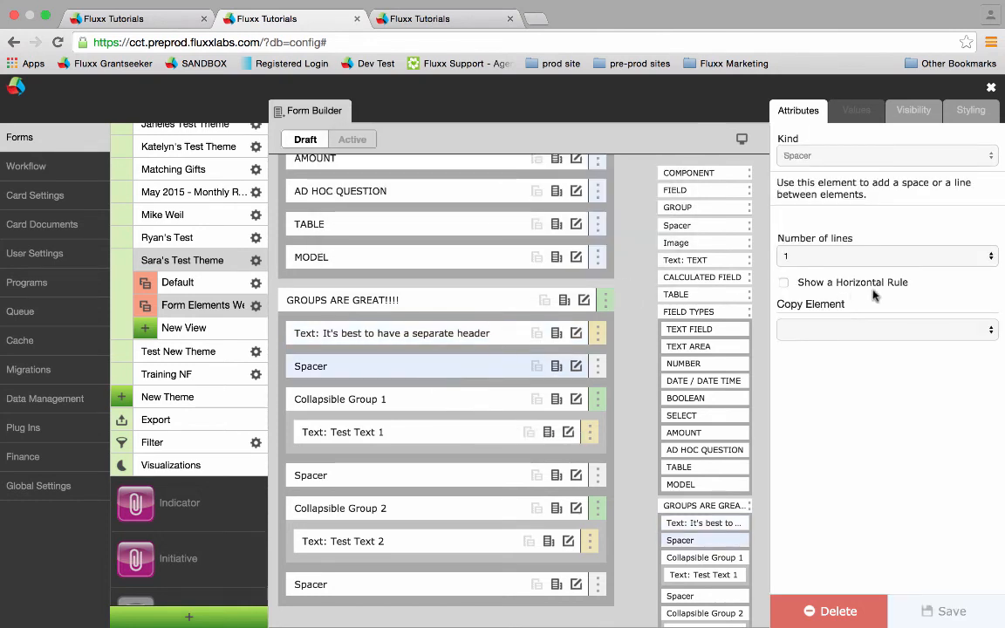
{"action": "left_click", "coordinate": [875, 255]}
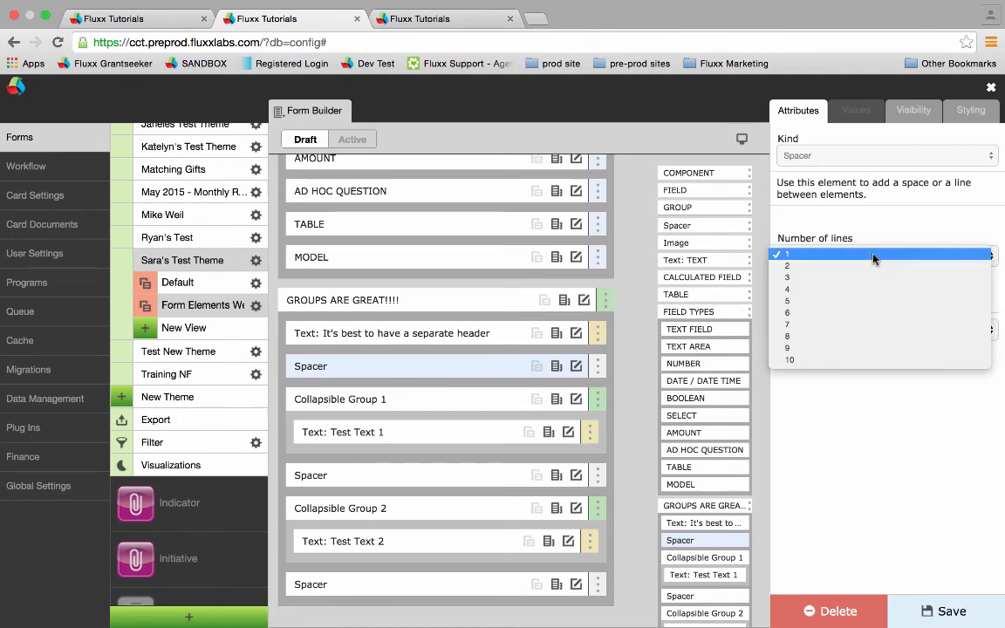
{"action": "left_click", "coordinate": [874, 255]}
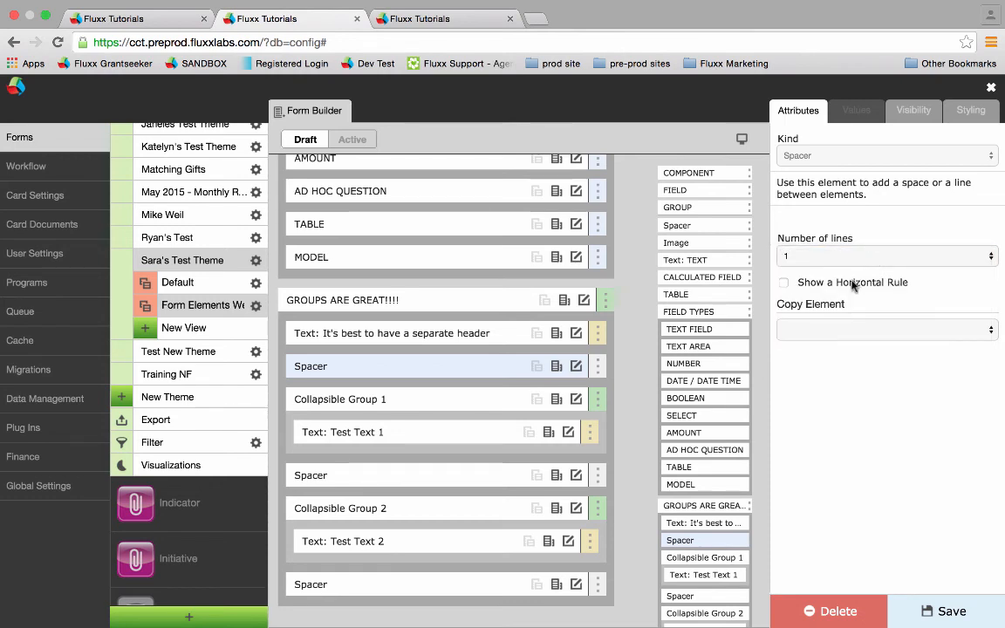
Open the spacer between the two collapsible groups, check its horizontal rule in the rendered form, and return to the form builder
{"action": "left_click", "coordinate": [442, 480]}
{"action": "key", "text": "Return"}
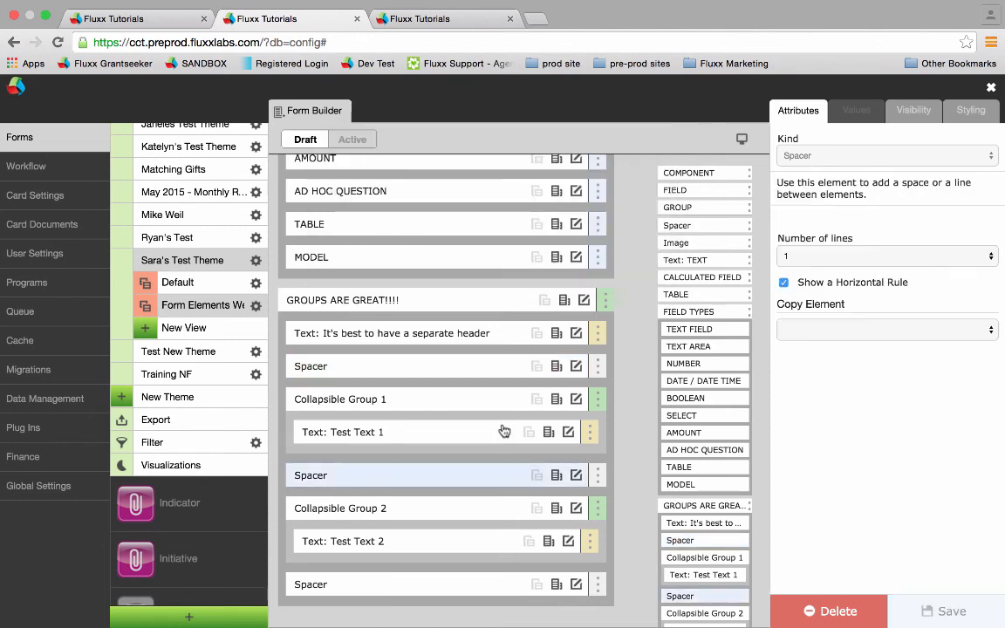
{"action": "left_click", "coordinate": [421, 19]}
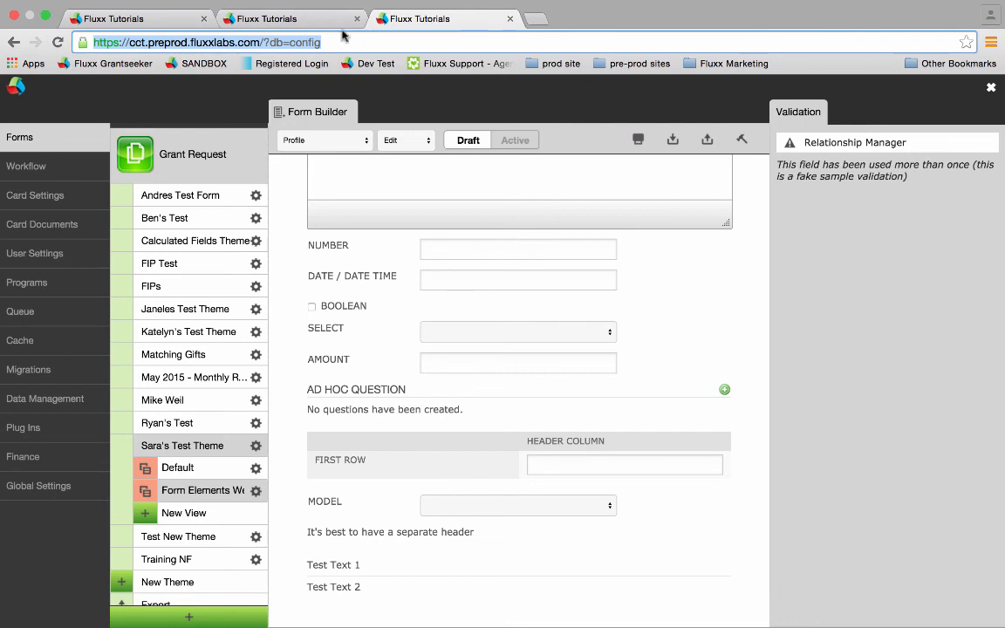
{"action": "left_click", "coordinate": [279, 24]}
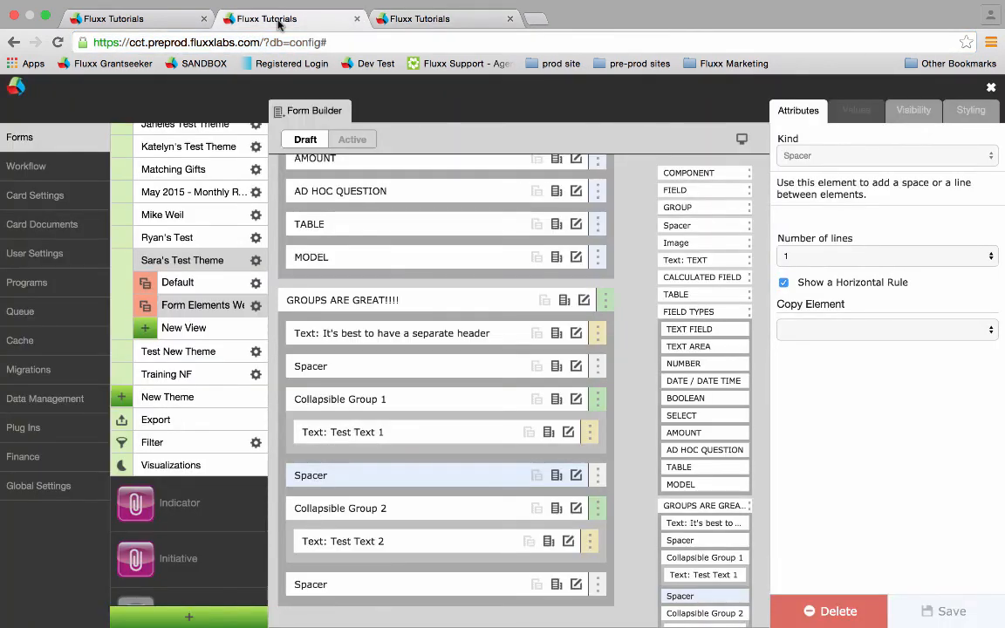
Switch to the Keynote presentation and show the IN CONCLUSION slide
{"action": "key", "text": "ctrl+Right"}
{"action": "key", "text": "ctrl+Right"}
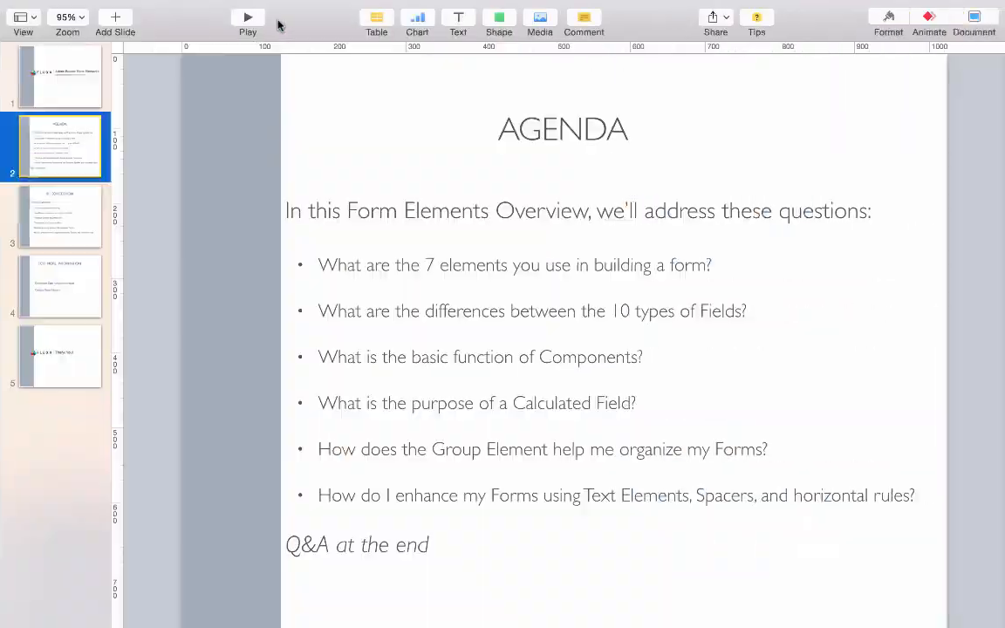
{"action": "left_click", "coordinate": [50, 229]}
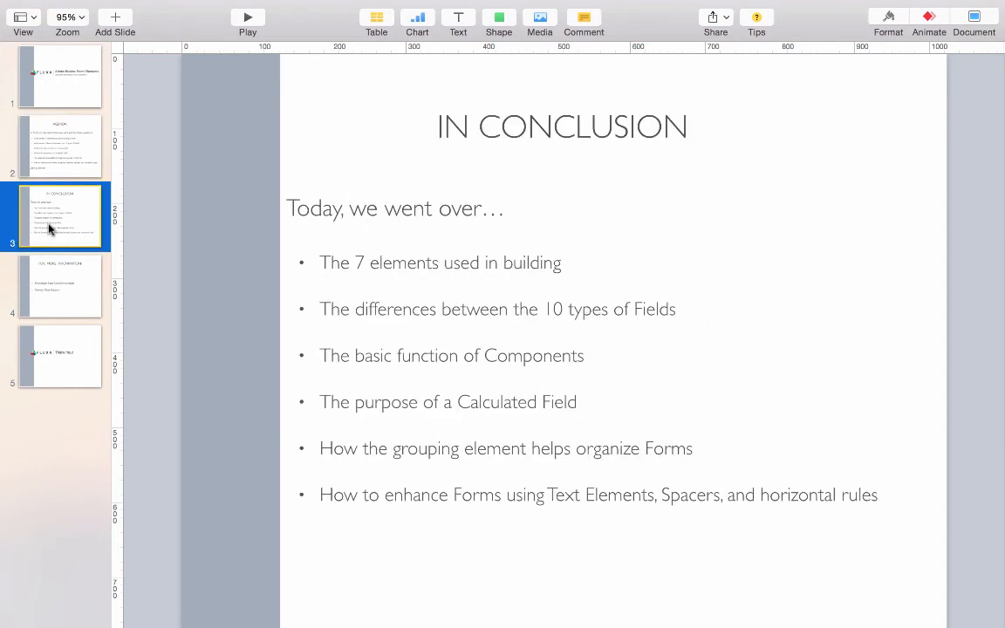